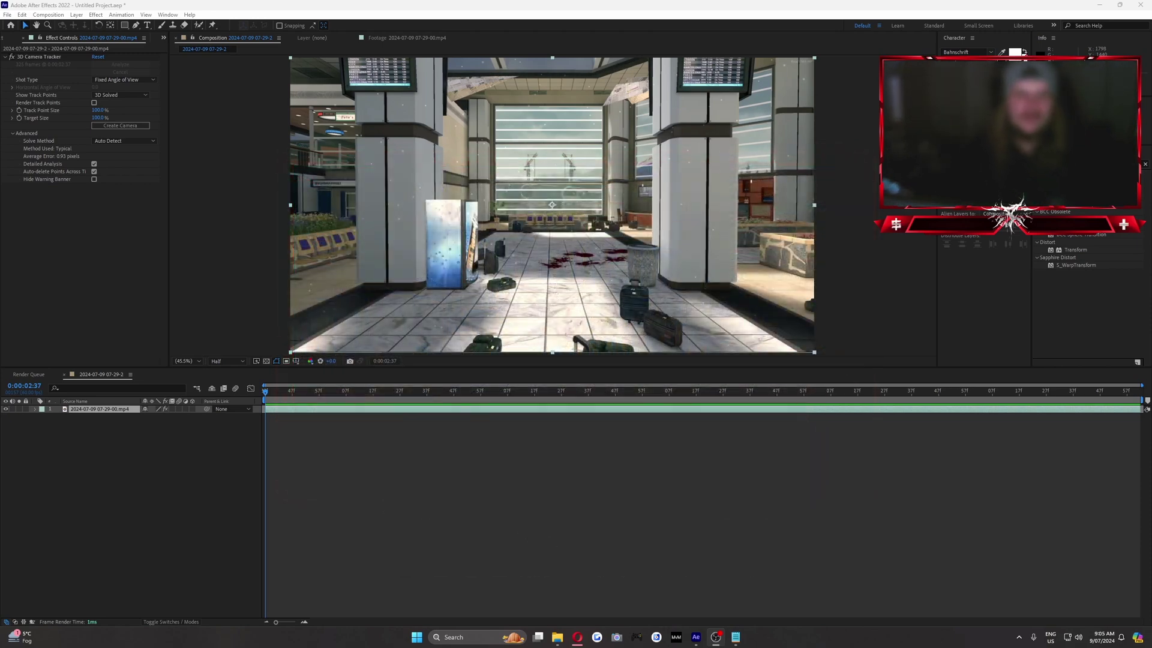
# Select the gameplay footage layer to show the solved 3D Camera Tracker's track points
pyautogui.click(170, 436)
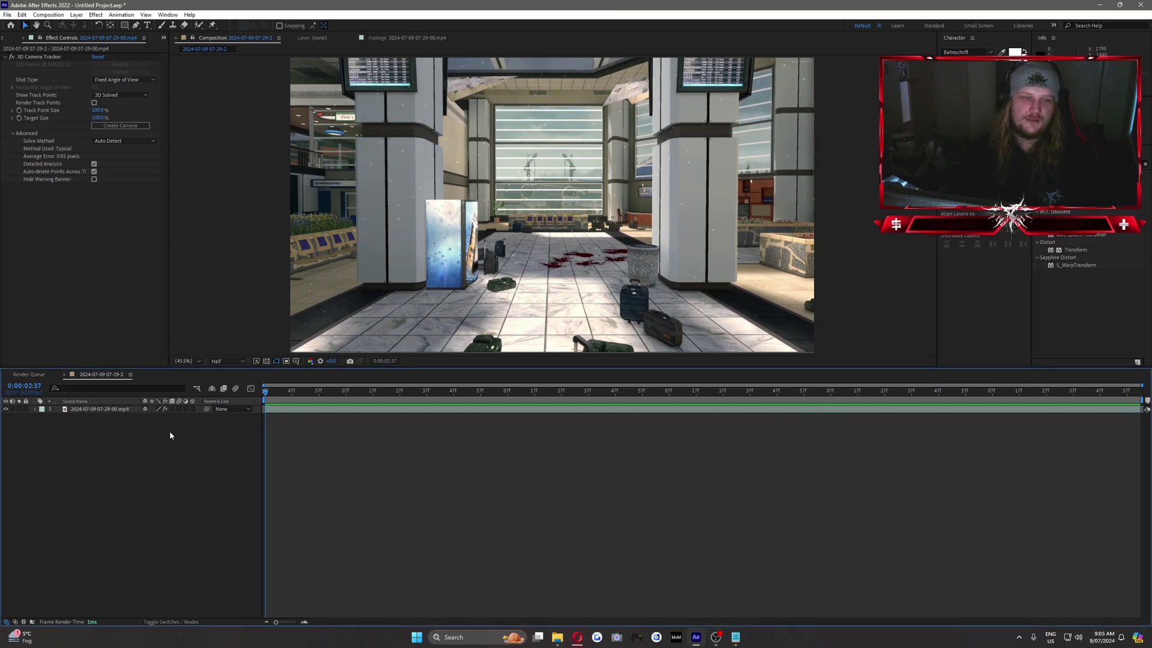
pyautogui.click(42, 56)
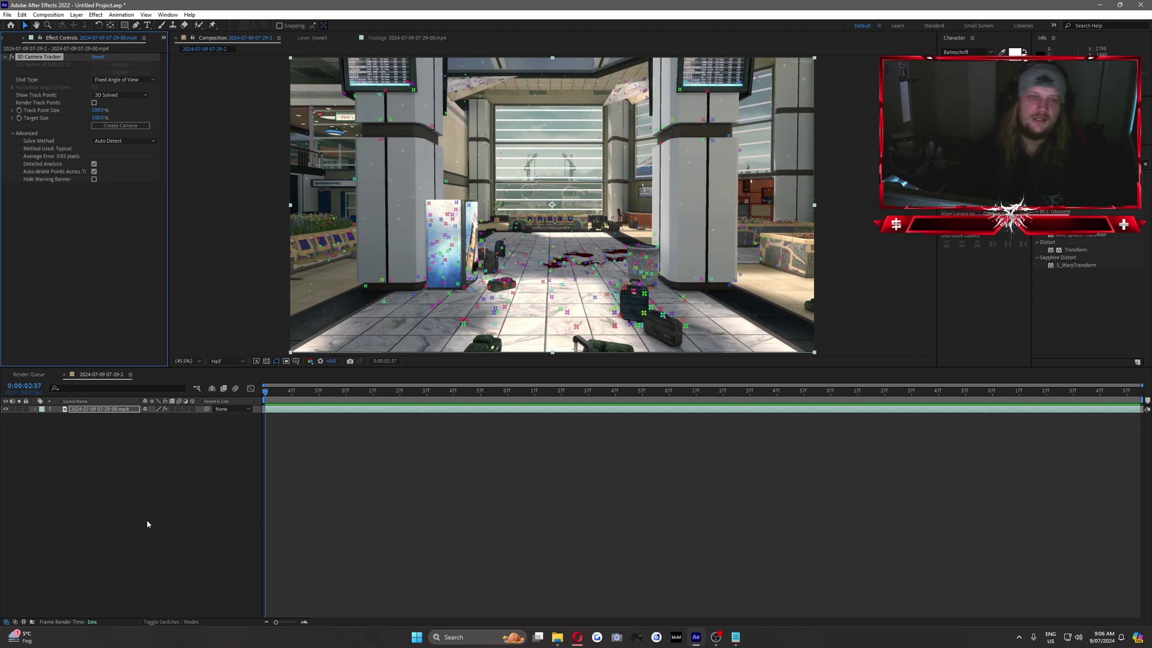
pyautogui.click(138, 480)
pyautogui.click(98, 410)
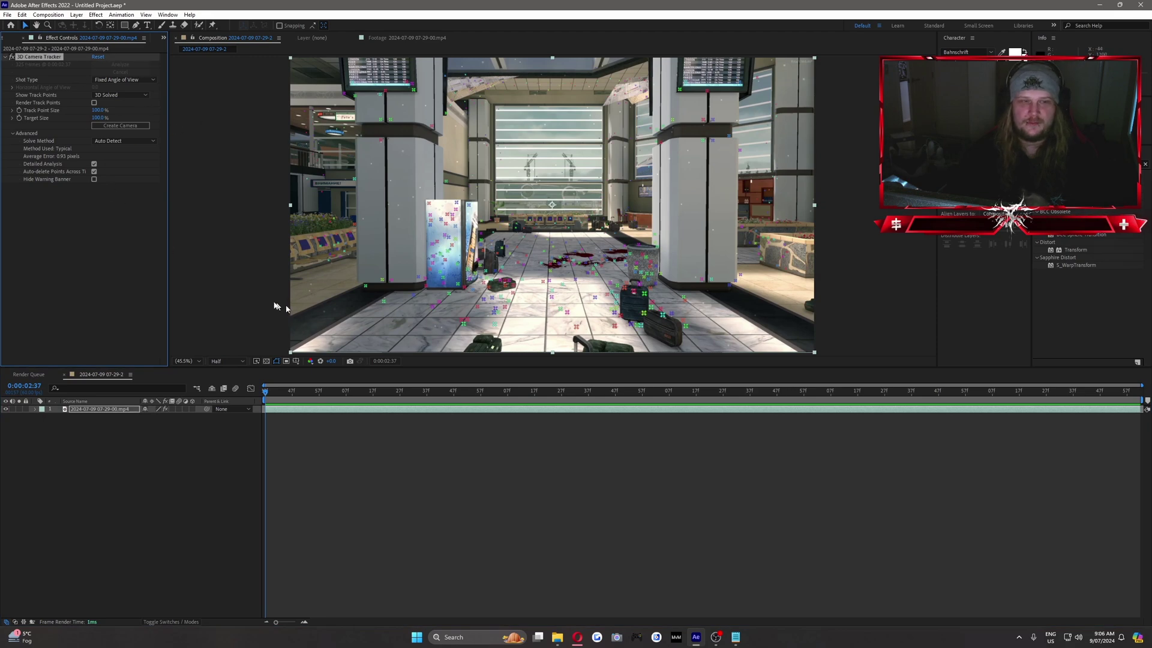
pyautogui.rightClick(89, 415)
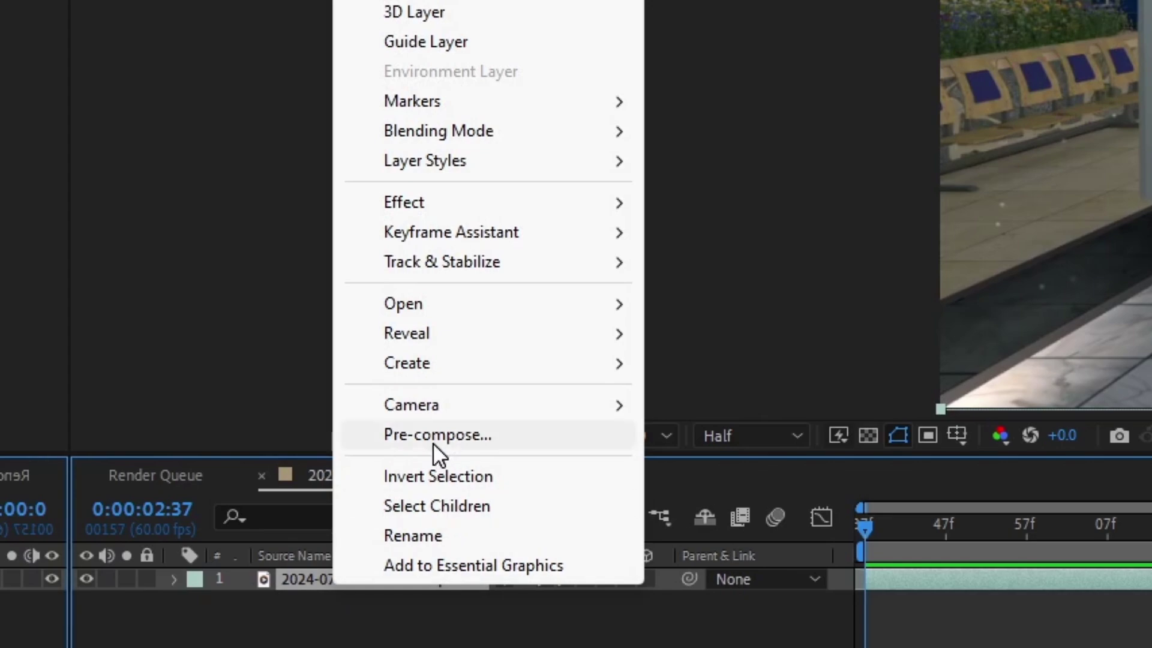
pyautogui.moveTo(490, 267)
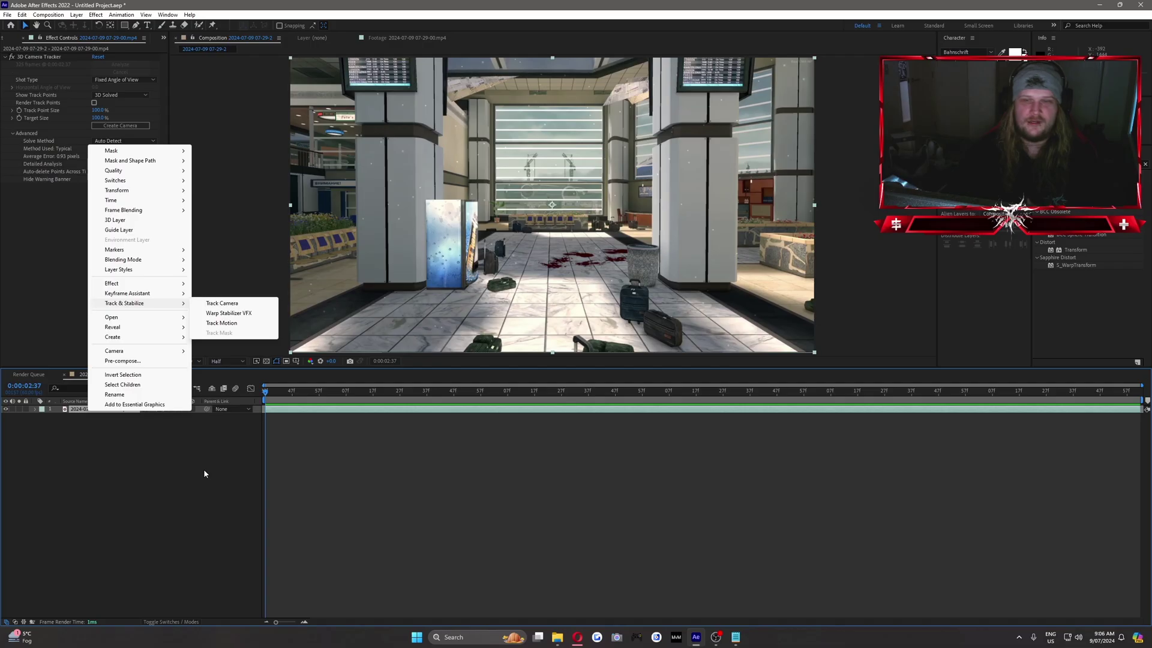
pyautogui.click(203, 470)
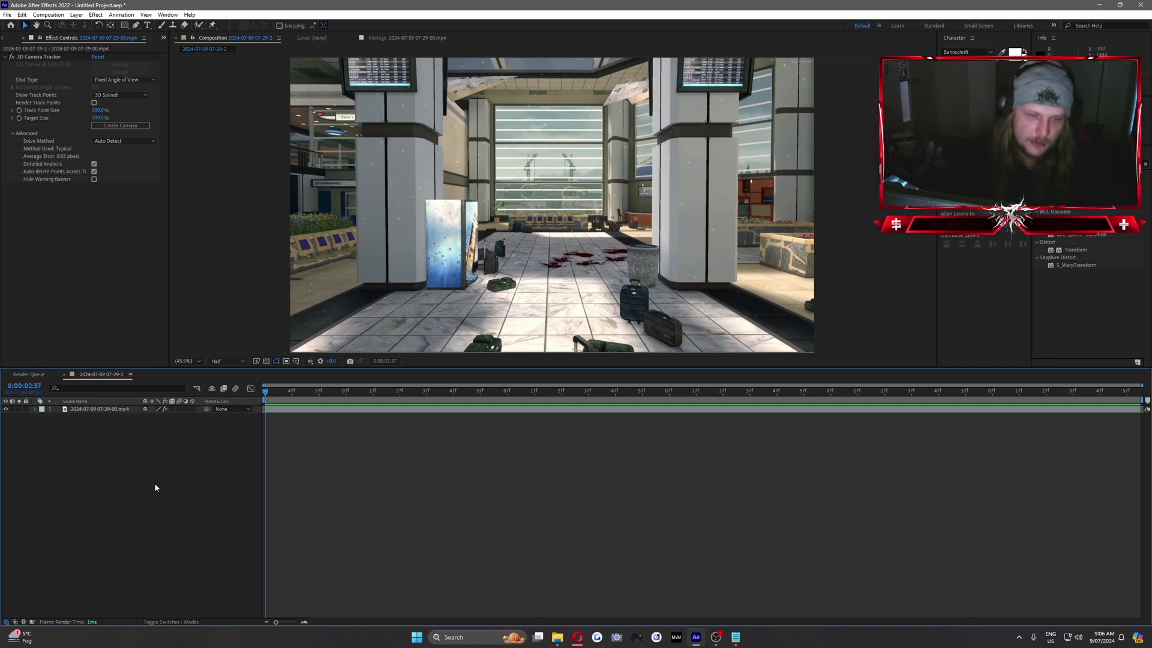
pyautogui.click(91, 409)
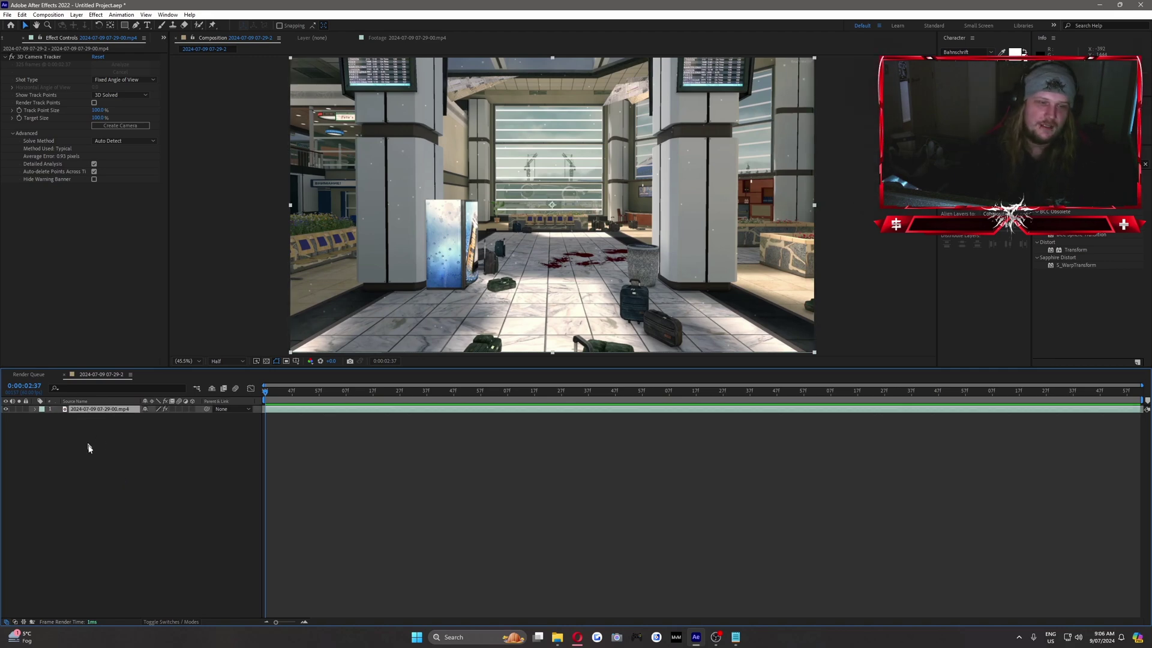
pyautogui.click(54, 58)
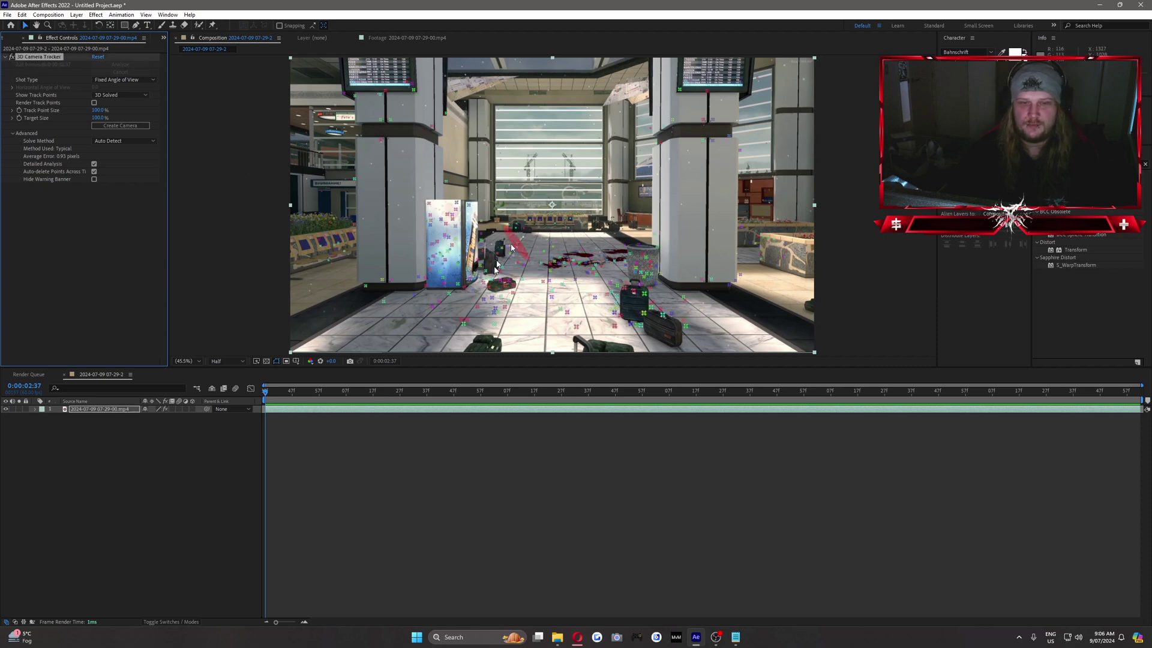
pyautogui.click(172, 463)
pyautogui.click(98, 410)
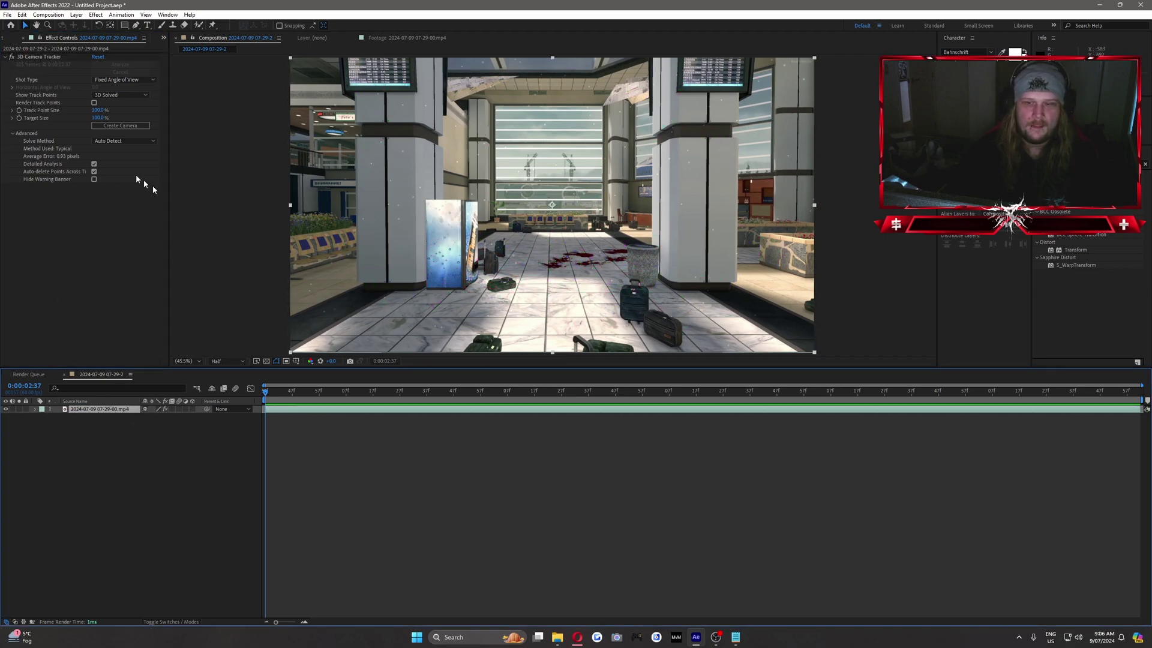
pyautogui.click(37, 57)
# Scrub to about 0:00:04:59 and try selecting a cluster of floor track points
pyautogui.moveTo(298, 396); pyautogui.dragTo(648, 411)
pyautogui.click(555, 280)
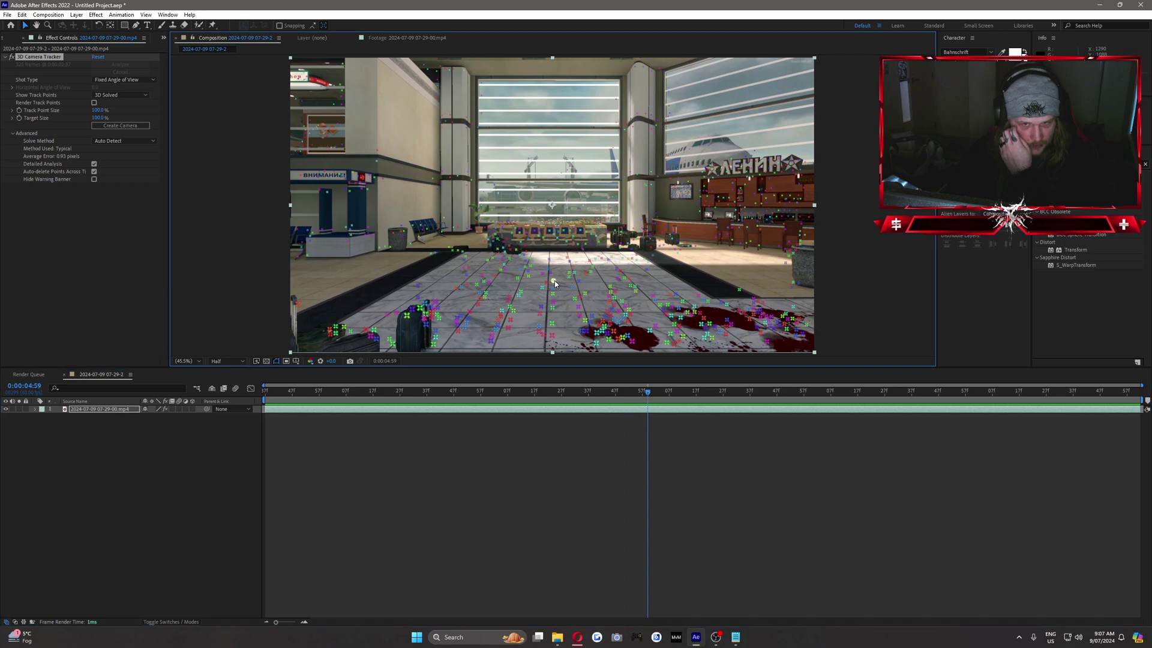
pyautogui.rightClick(553, 281)
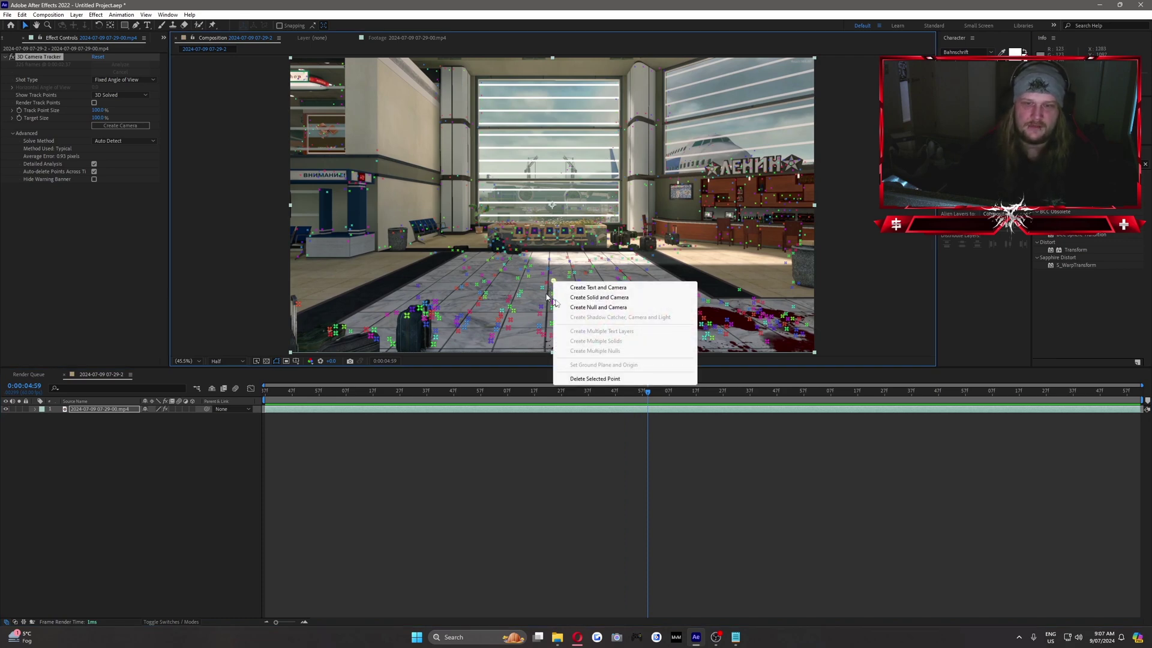
pyautogui.click(172, 478)
pyautogui.click(96, 409)
pyautogui.click(40, 57)
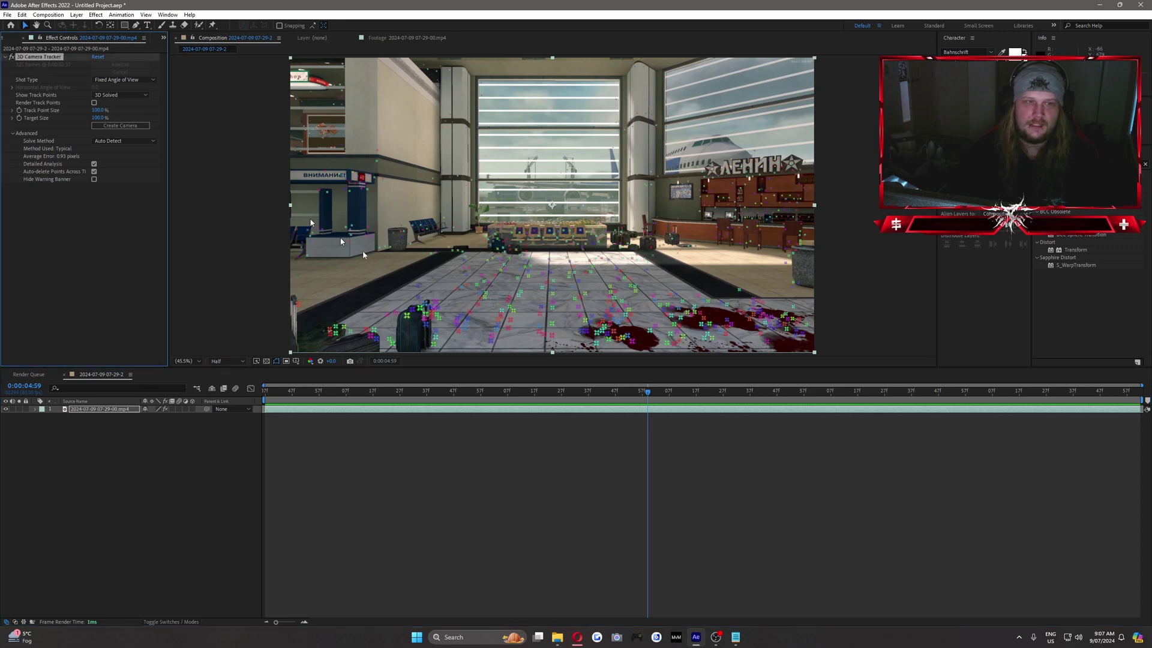
pyautogui.moveTo(594, 255)
pyautogui.mouseDown()
pyautogui.moveTo(443, 268)
pyautogui.moveTo(460, 336)
pyautogui.moveTo(565, 349)
pyautogui.moveTo(624, 318)
pyautogui.mouseUp()
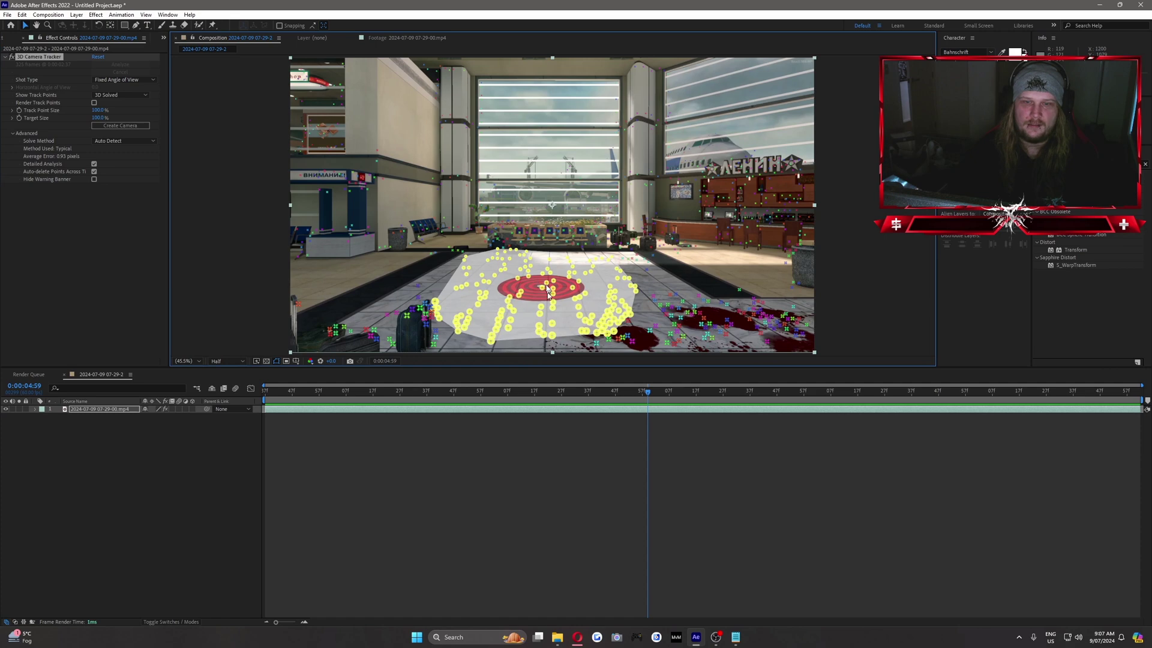
pyautogui.click(269, 446)
# At 0:00:05:55, select floor track points and create a solid and camera on them
pyautogui.moveTo(648, 393); pyautogui.dragTo(799, 392)
pyautogui.click(35, 58)
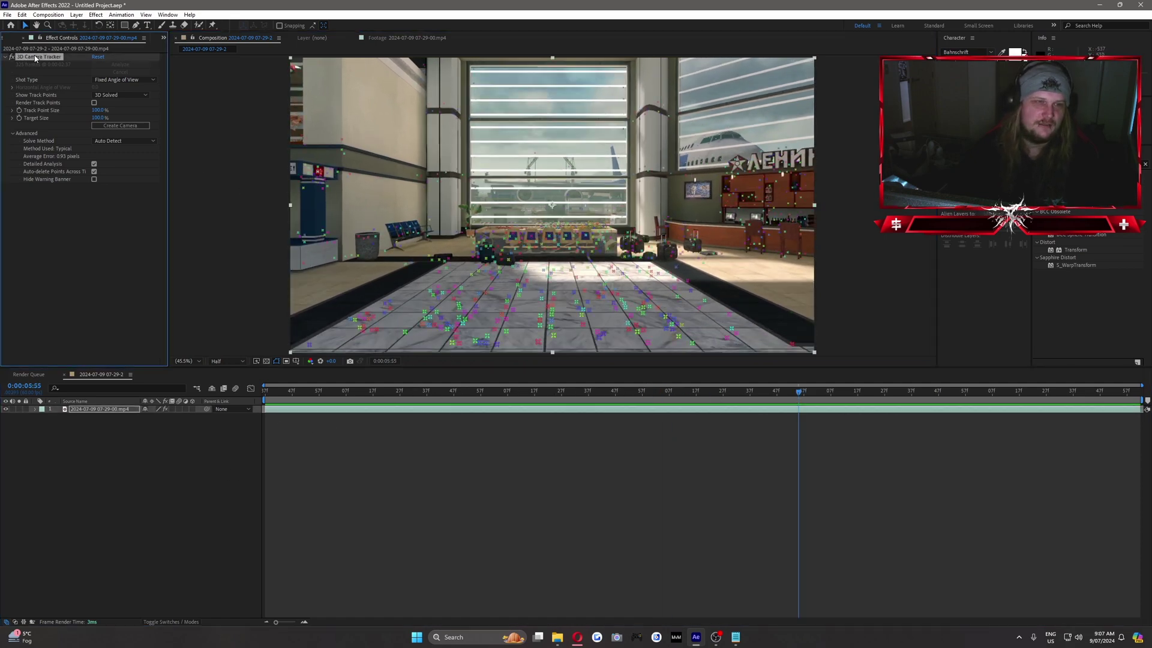
pyautogui.rightClick(564, 305)
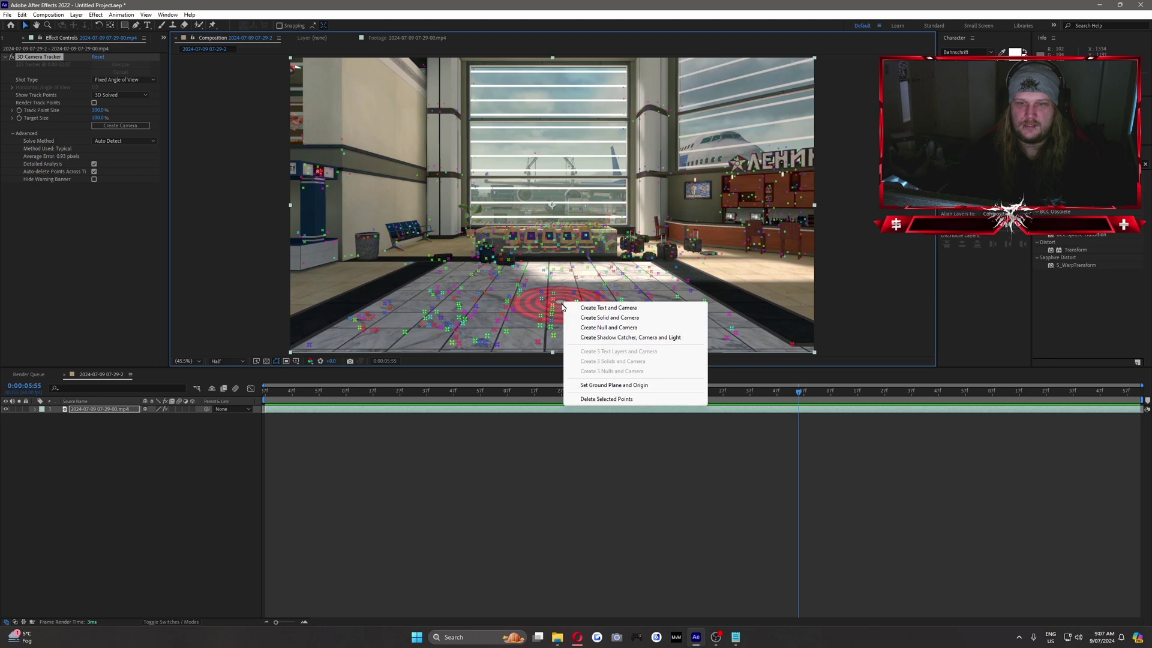
pyautogui.click(109, 414)
pyautogui.click(107, 410)
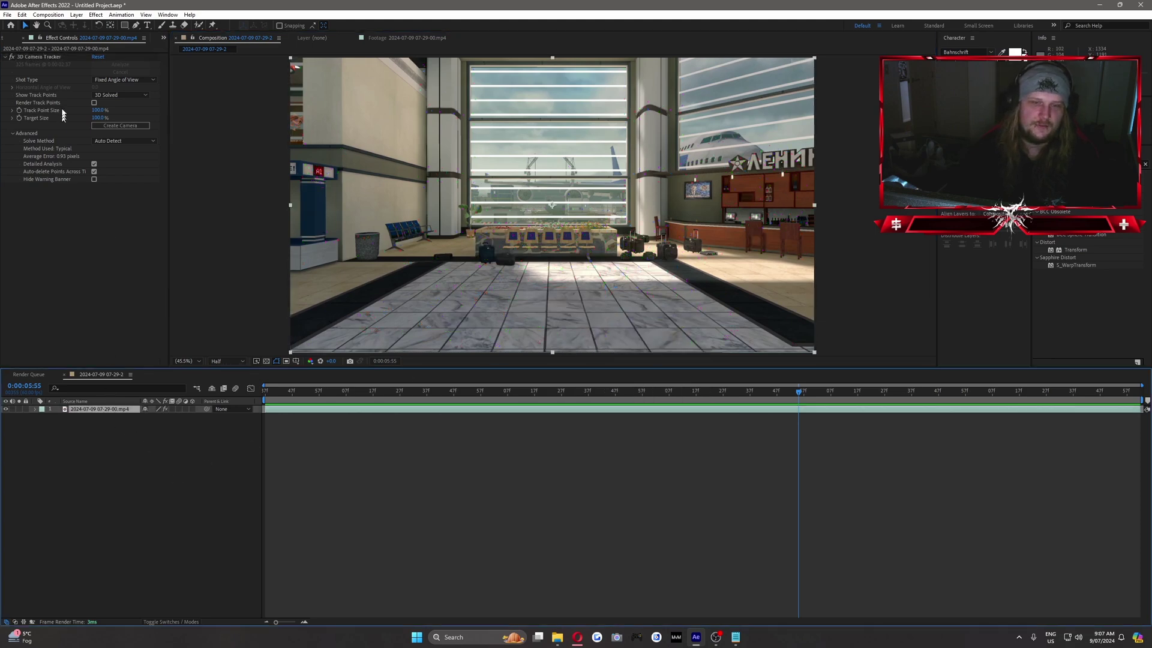
pyautogui.click(42, 57)
pyautogui.moveTo(660, 327)
pyautogui.mouseDown()
pyautogui.moveTo(669, 295)
pyautogui.moveTo(643, 276)
pyautogui.moveTo(443, 283)
pyautogui.moveTo(433, 307)
pyautogui.moveTo(472, 337)
pyautogui.moveTo(657, 324)
pyautogui.mouseUp()
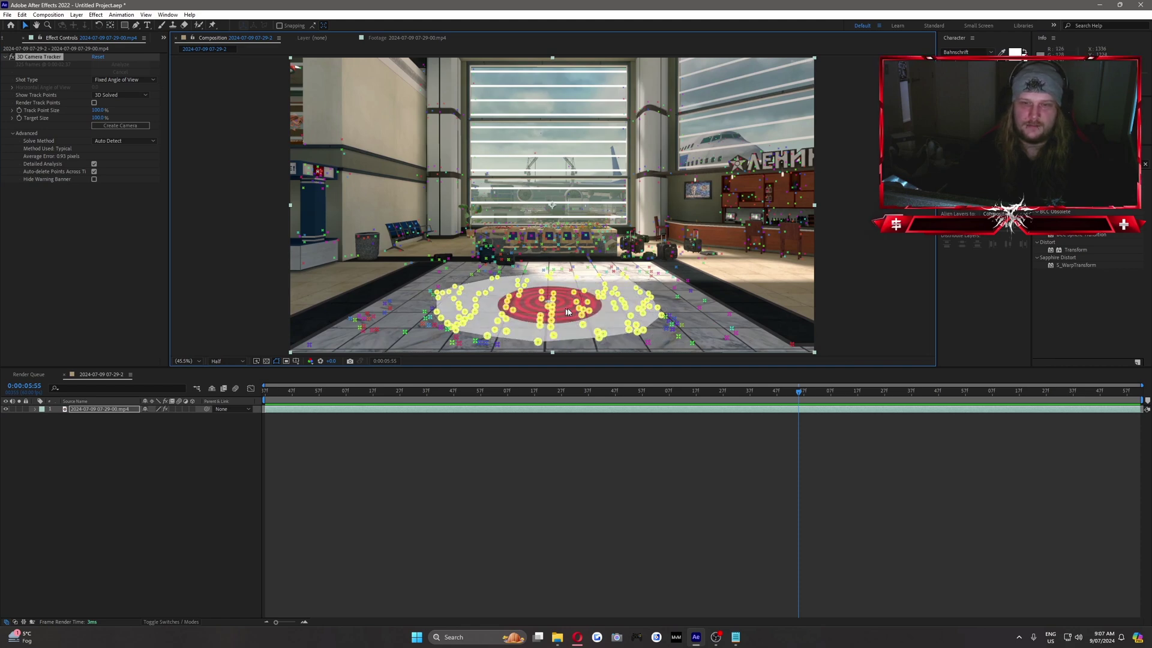
pyautogui.rightClick(565, 303)
pyautogui.click(640, 319)
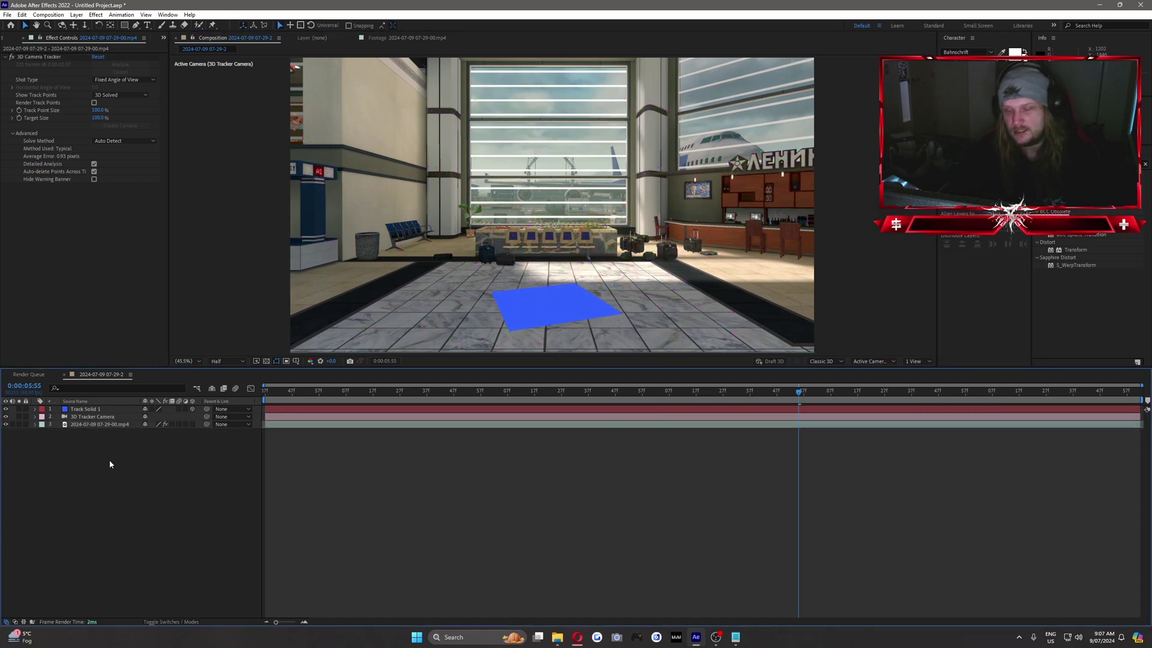
# Add a new empty text layer to the composition
pyautogui.click(88, 410)
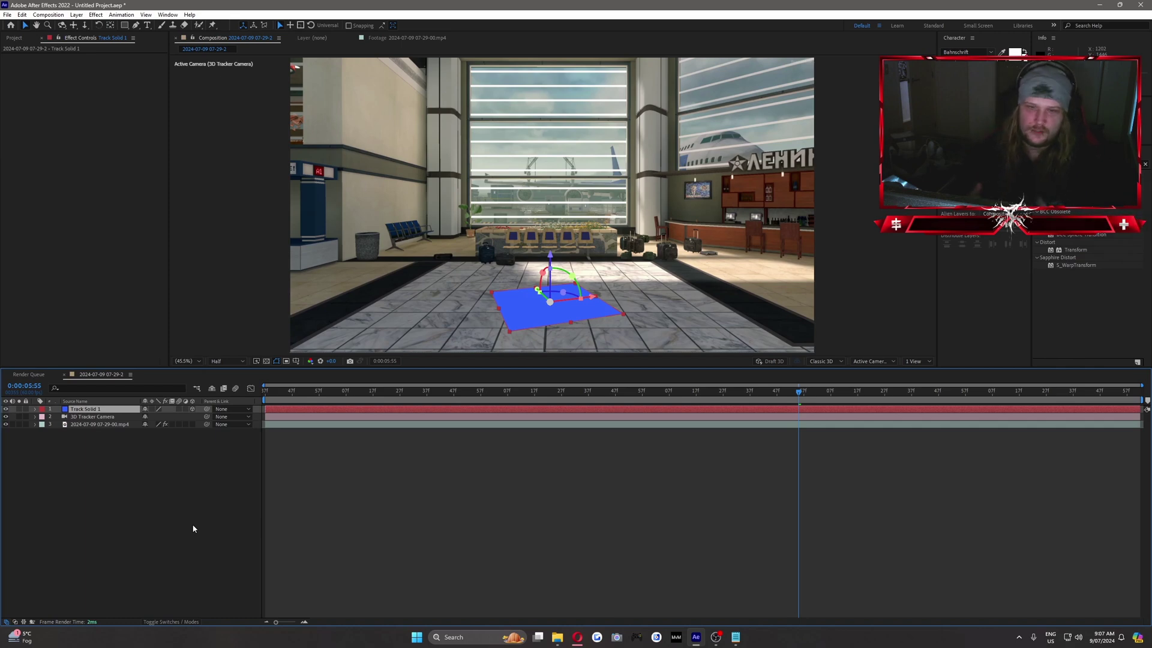
pyautogui.click(183, 528)
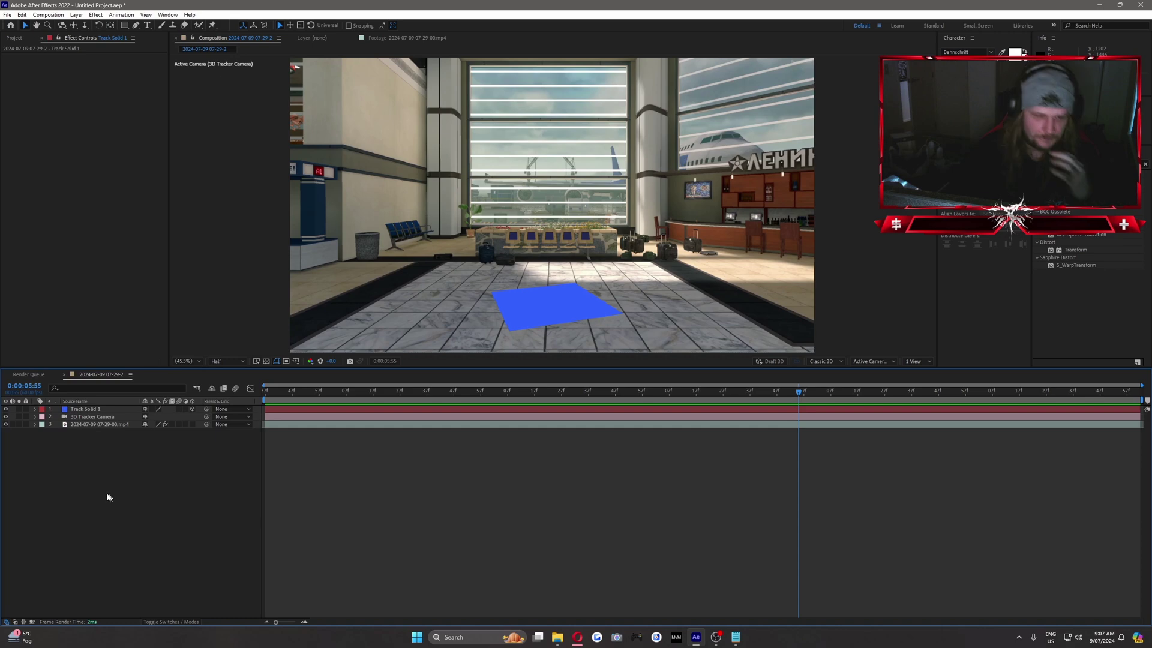
pyautogui.rightClick(103, 473)
pyautogui.moveTo(130, 480)
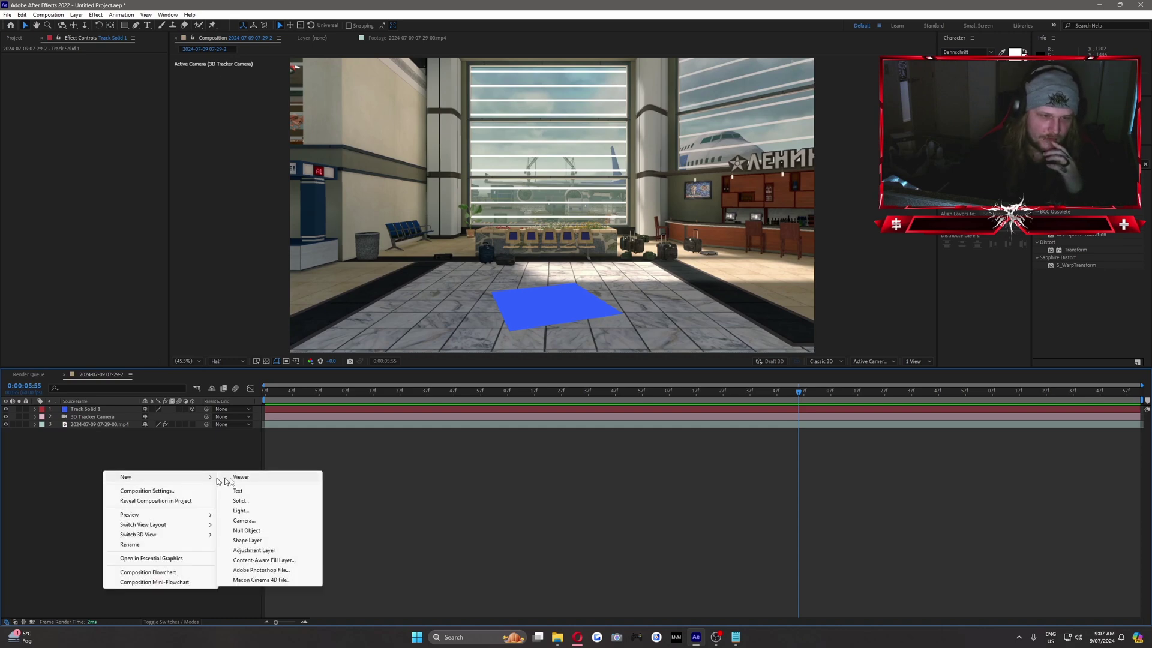
pyautogui.click(252, 493)
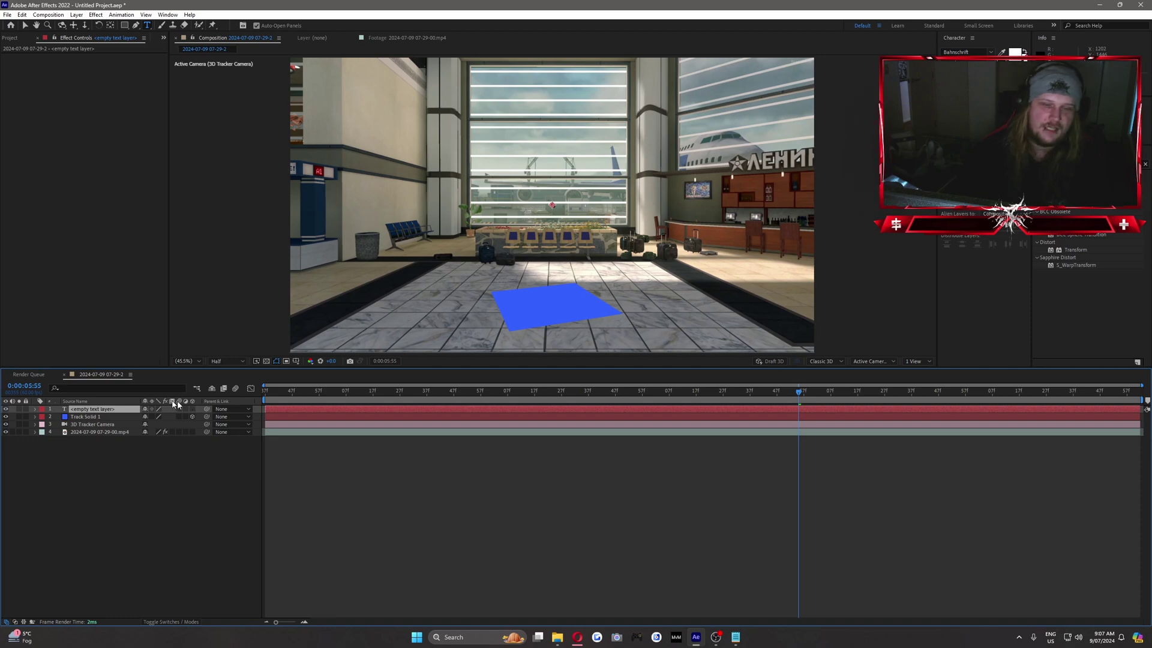
pyautogui.press('F4')
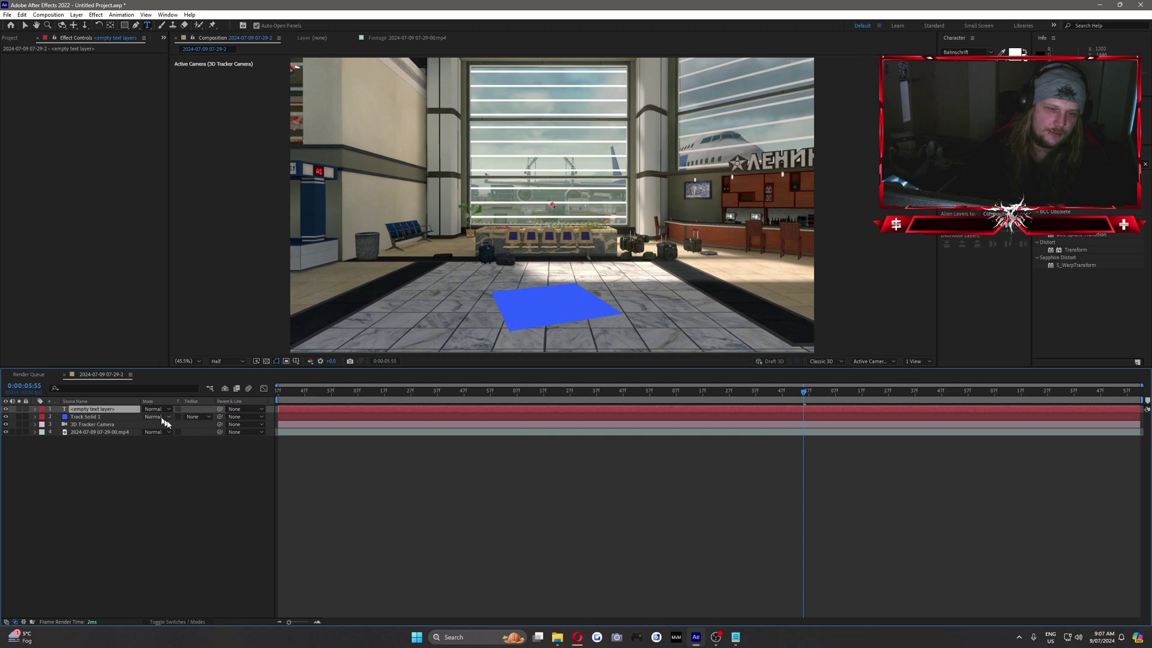
pyautogui.press('F4')
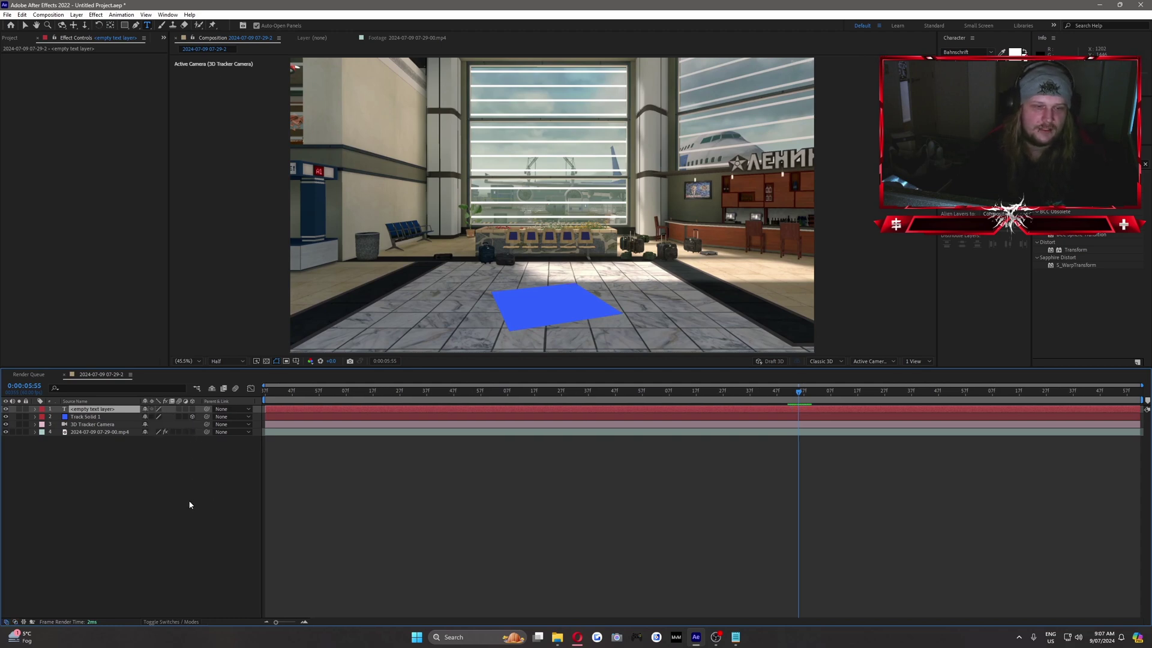
pyautogui.click(189, 504)
pyautogui.click(89, 410)
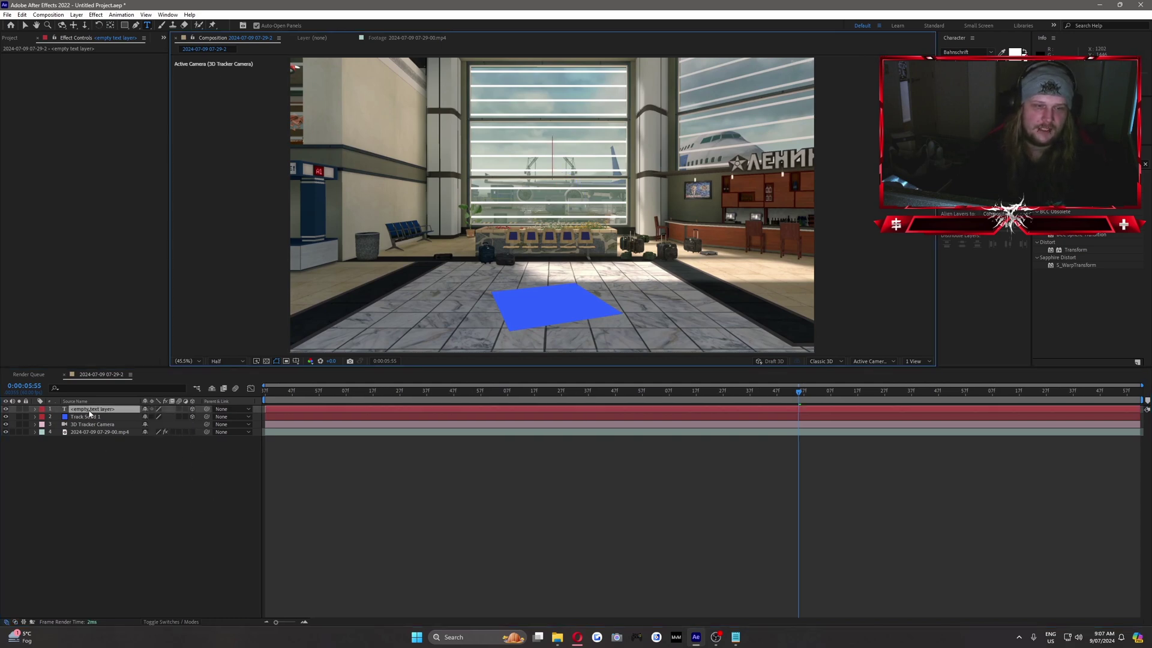
# Type 'Peroz' into the new text layer
pyautogui.write('P{eroz')
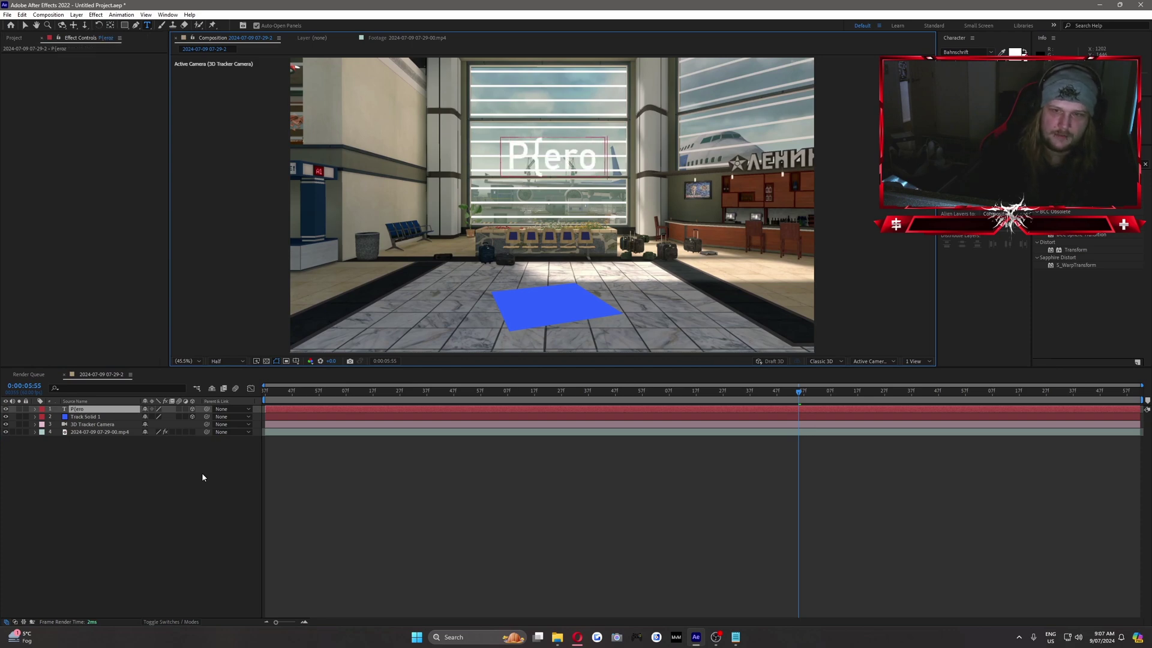
pyautogui.press('BackSpace')
pyautogui.press('BackSpace')
pyautogui.press('BackSpace')
pyautogui.press('BackSpace')
pyautogui.press('BackSpace')
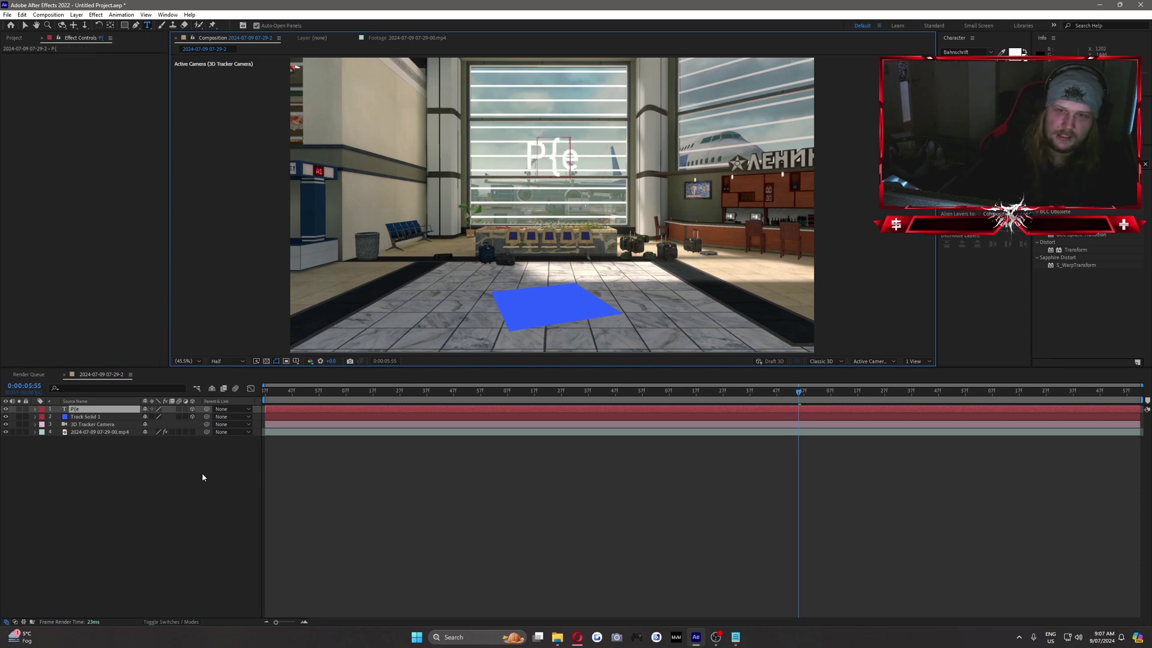
pyautogui.write('E')
pyautogui.press('BackSpace')
pyautogui.write('eroz')
pyautogui.click(202, 474)
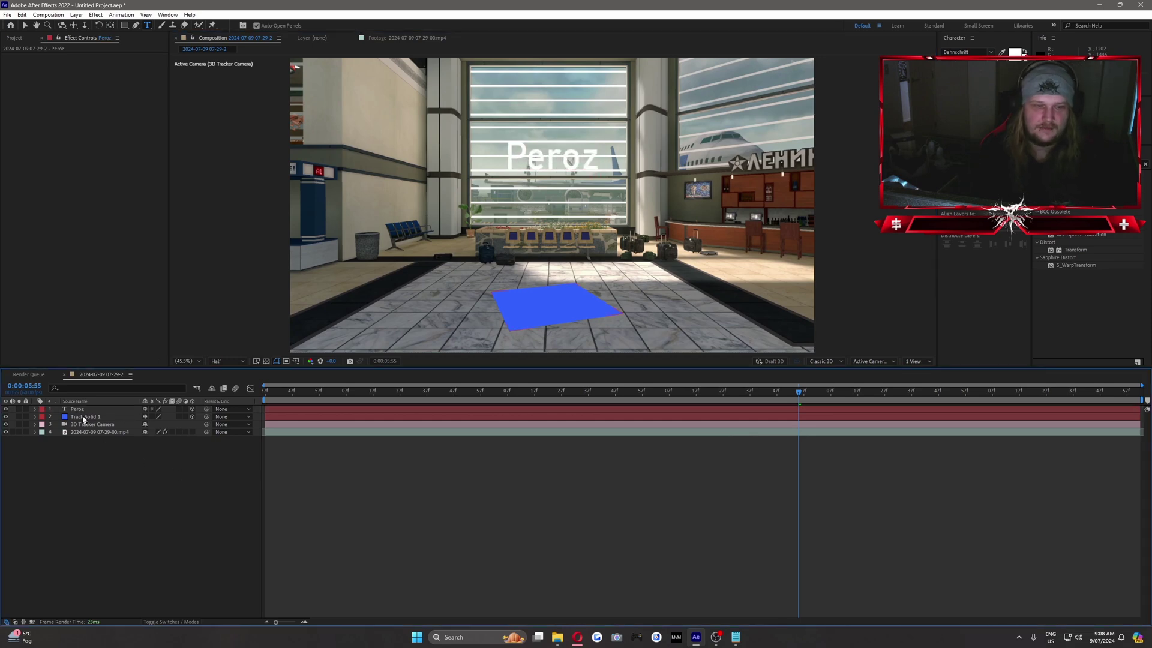
# Copy Track Solid 1's Position values and paste them onto the Peroz layer
pyautogui.click(85, 416)
pyautogui.click(77, 409)
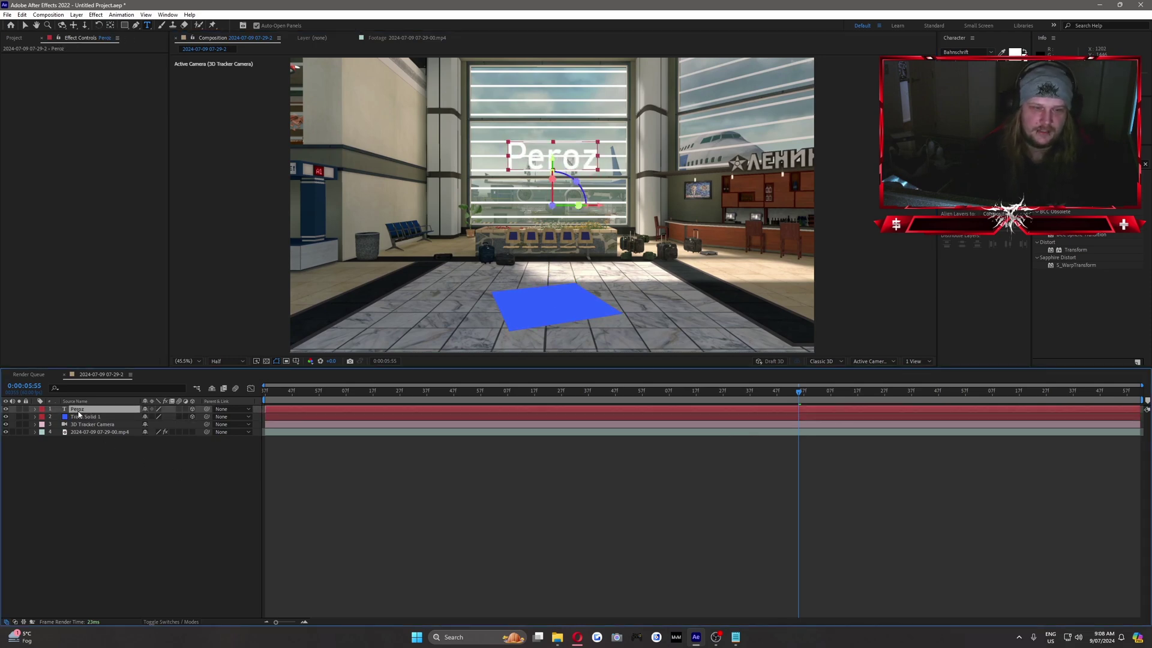
pyautogui.click(93, 418)
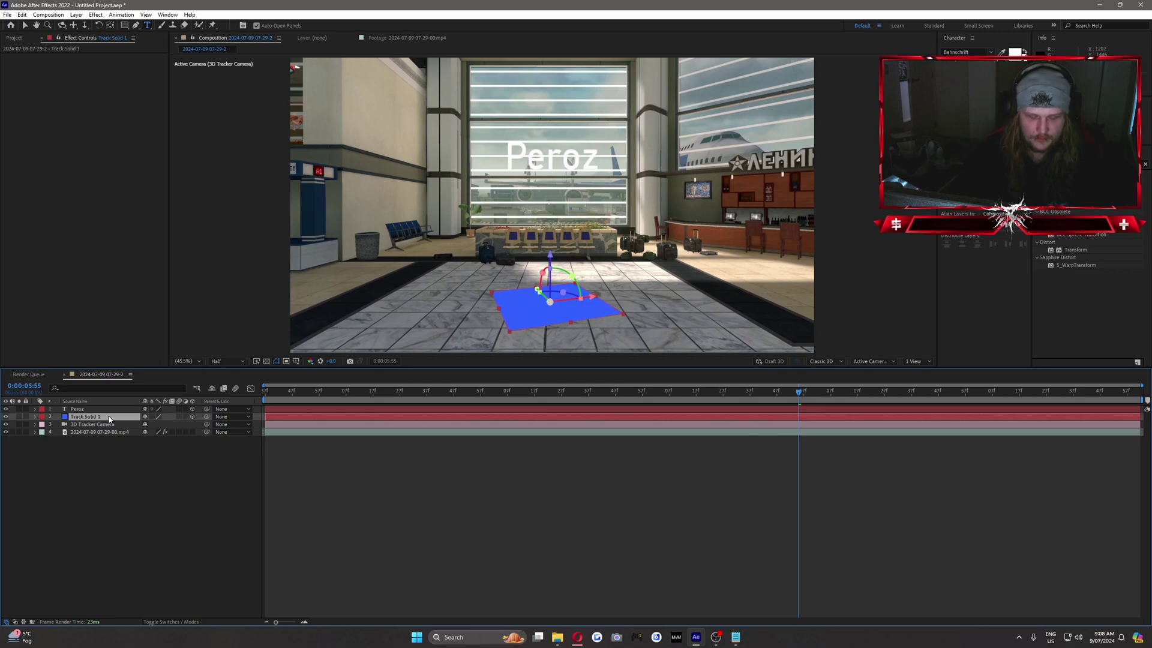
pyautogui.press('p')
pyautogui.click(90, 410)
pyautogui.press('p')
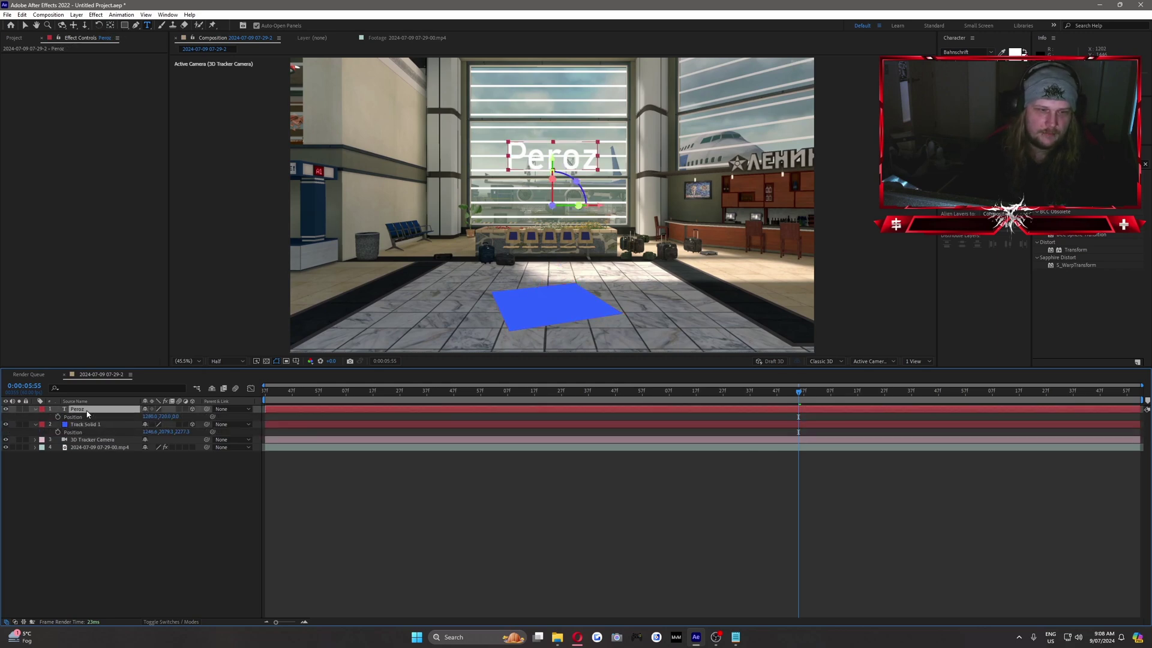
pyautogui.click(80, 435)
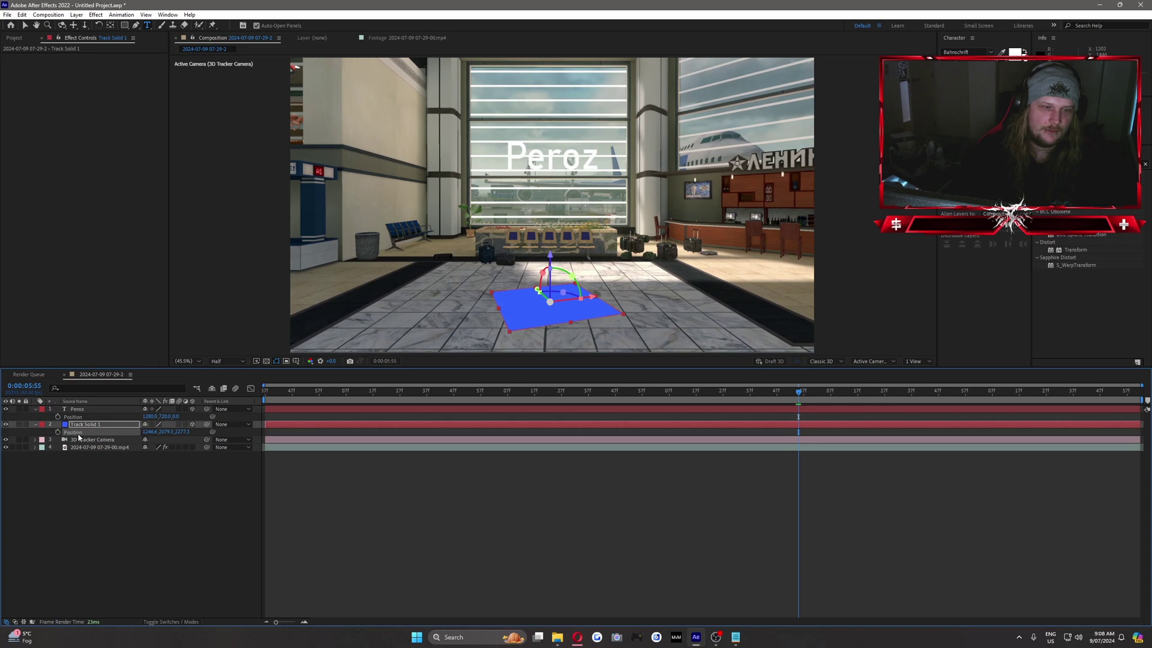
pyautogui.hotkey('ctrl', 'c')
pyautogui.click(73, 417)
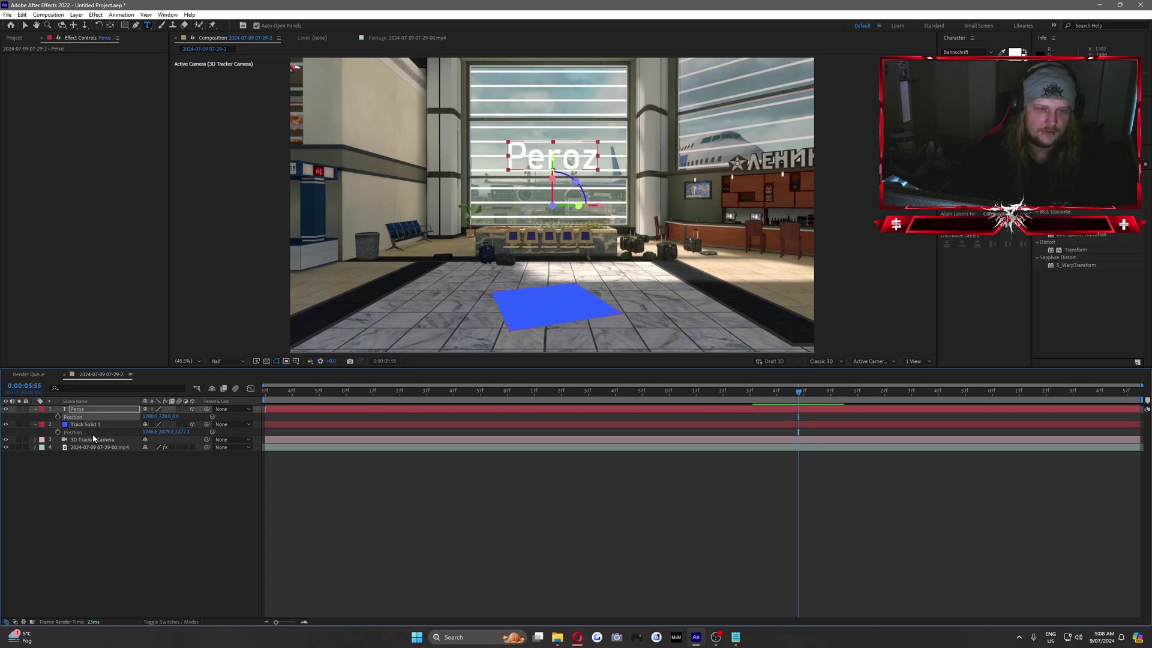
pyautogui.hotkey('ctrl', 'v')
pyautogui.click(176, 511)
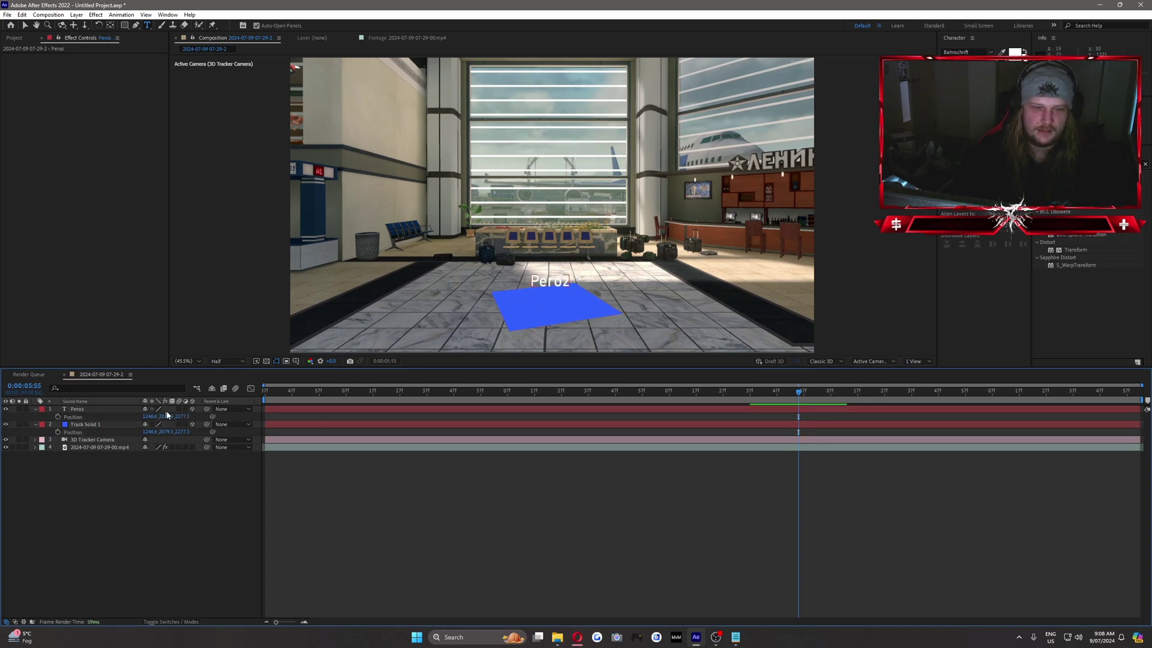
# Lift the Peroz text off the floor and enlarge its font size
pyautogui.moveTo(163, 421); pyautogui.dragTo(63, 311)
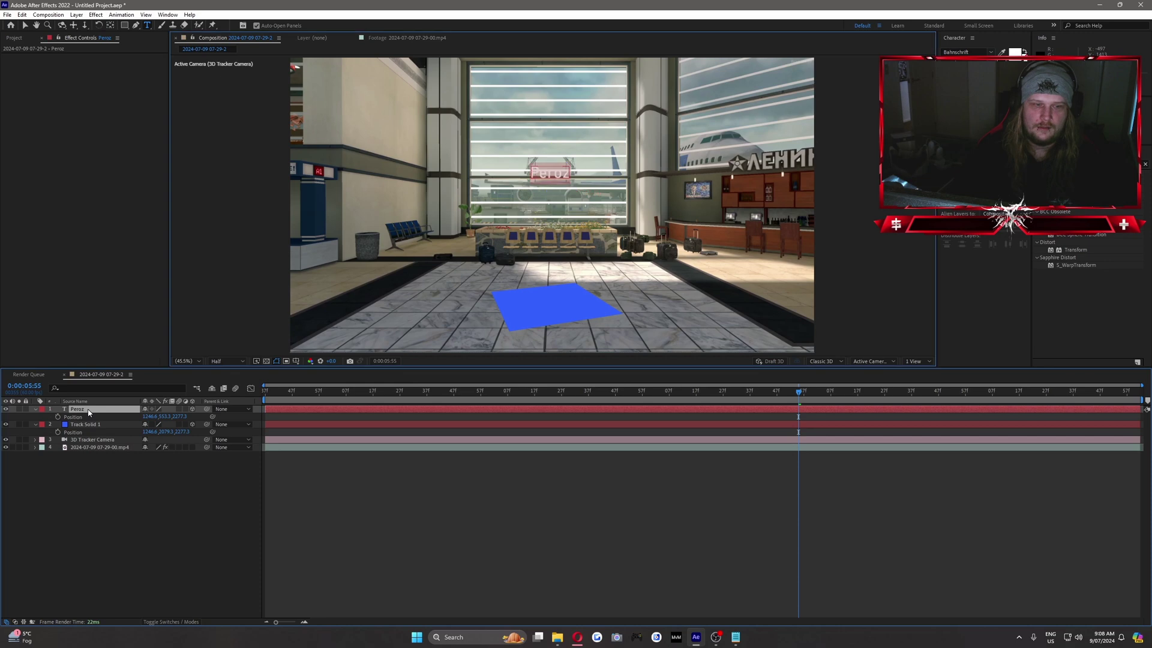
pyautogui.moveTo(957, 64); pyautogui.dragTo(990, 64)
pyautogui.moveTo(162, 416); pyautogui.dragTo(669, 399)
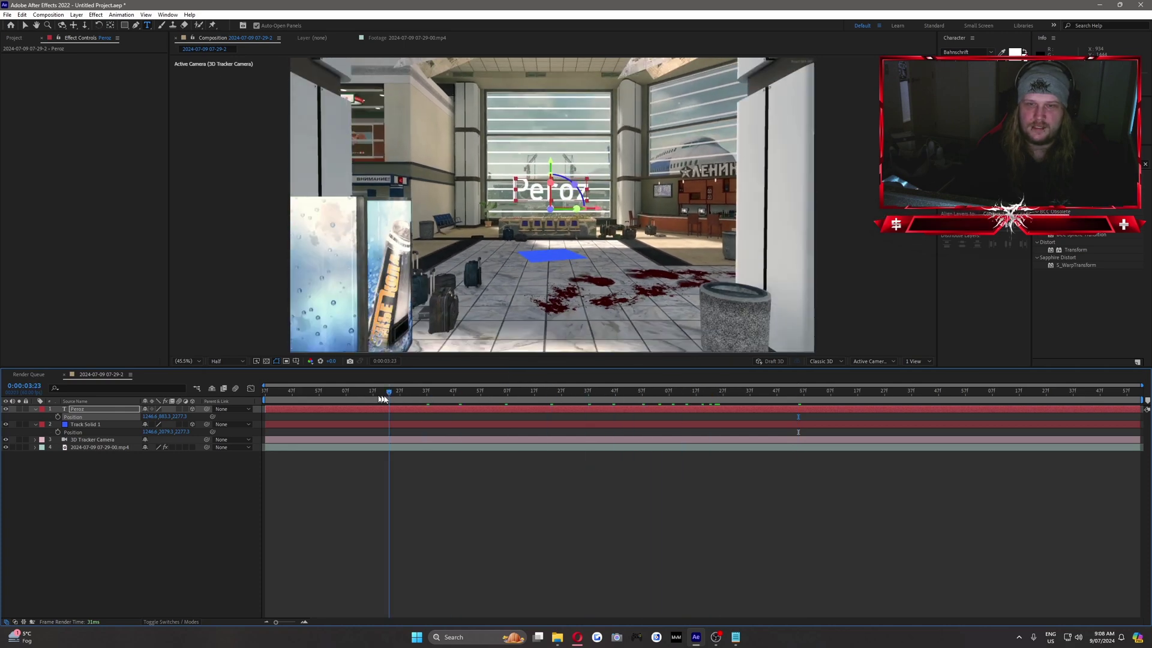
# Hide Track Solid 1 and fine-tune Peroz's horizontal position, checking nearby frames
pyautogui.click(6, 424)
pyautogui.moveTo(148, 419); pyautogui.dragTo(182, 417)
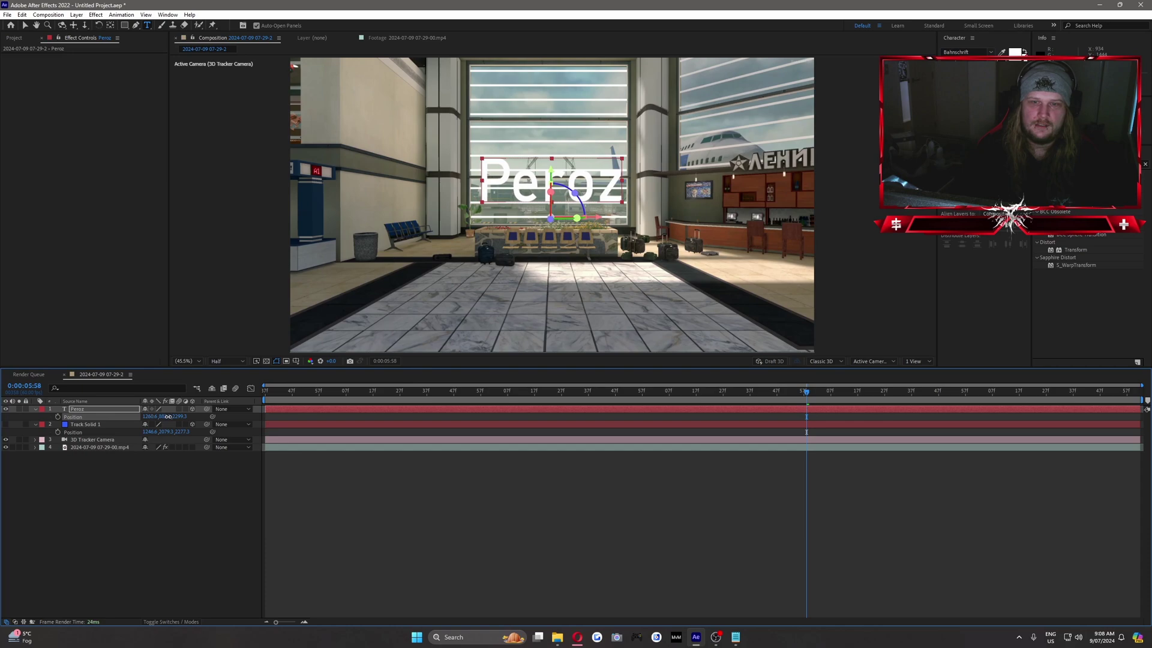
pyautogui.click(360, 473)
pyautogui.moveTo(789, 383); pyautogui.dragTo(538, 404)
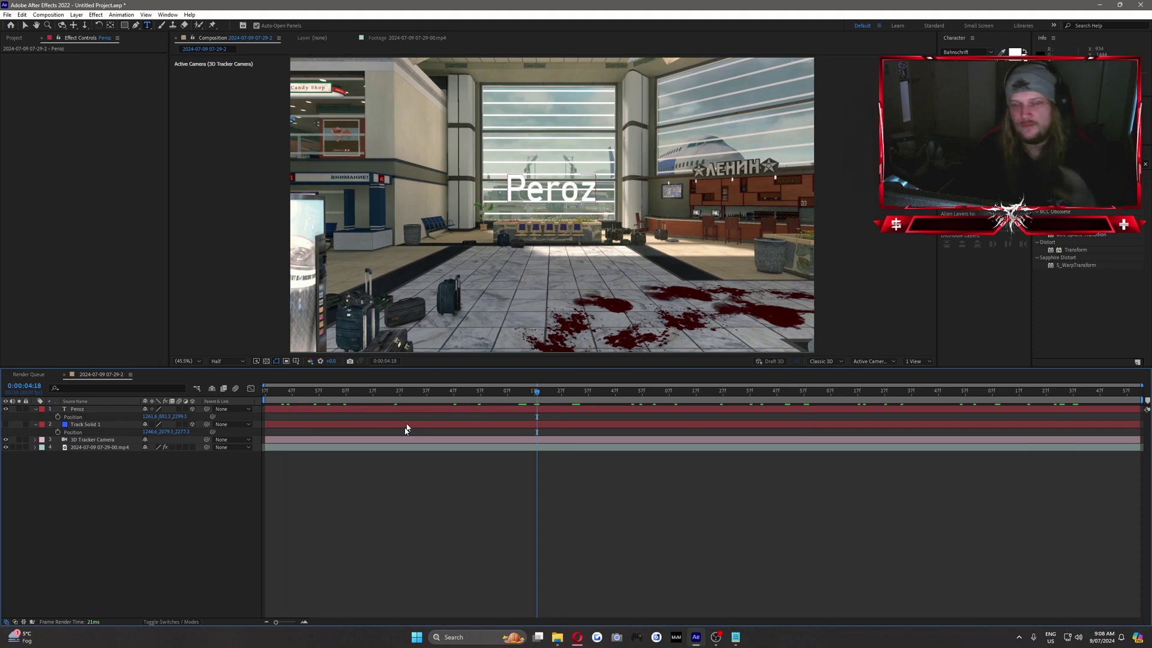
# Create a new solid named 'Element' and apply the Element effect to it
pyautogui.rightClick(187, 481)
pyautogui.moveTo(219, 483)
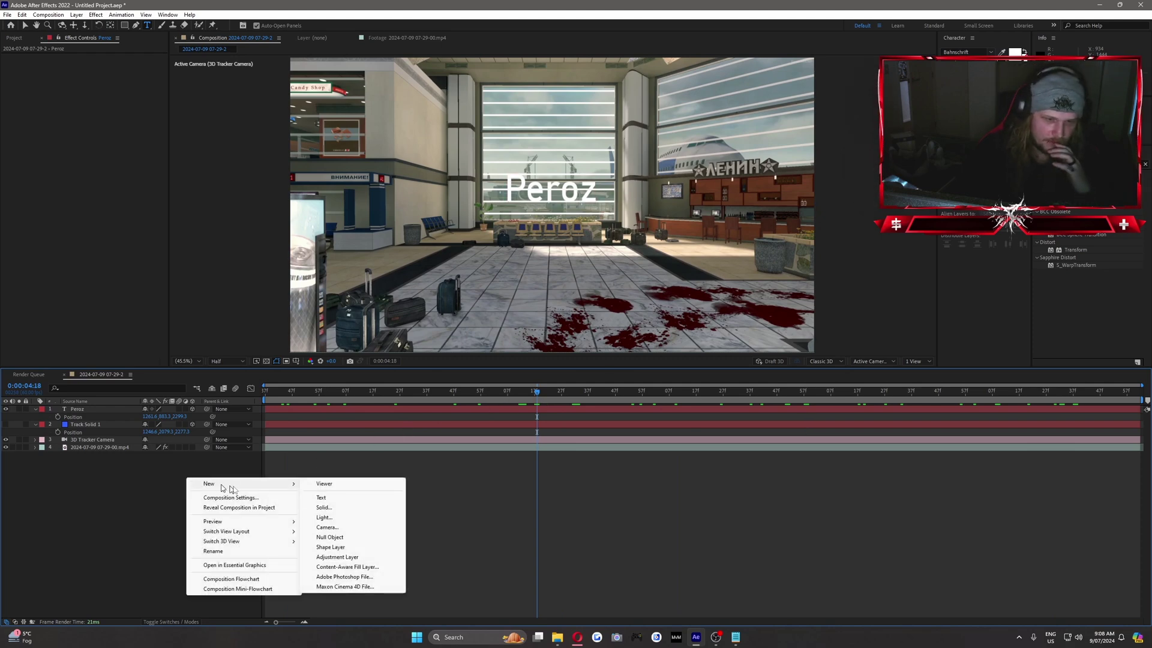
pyautogui.click(336, 507)
pyautogui.write('Ele')
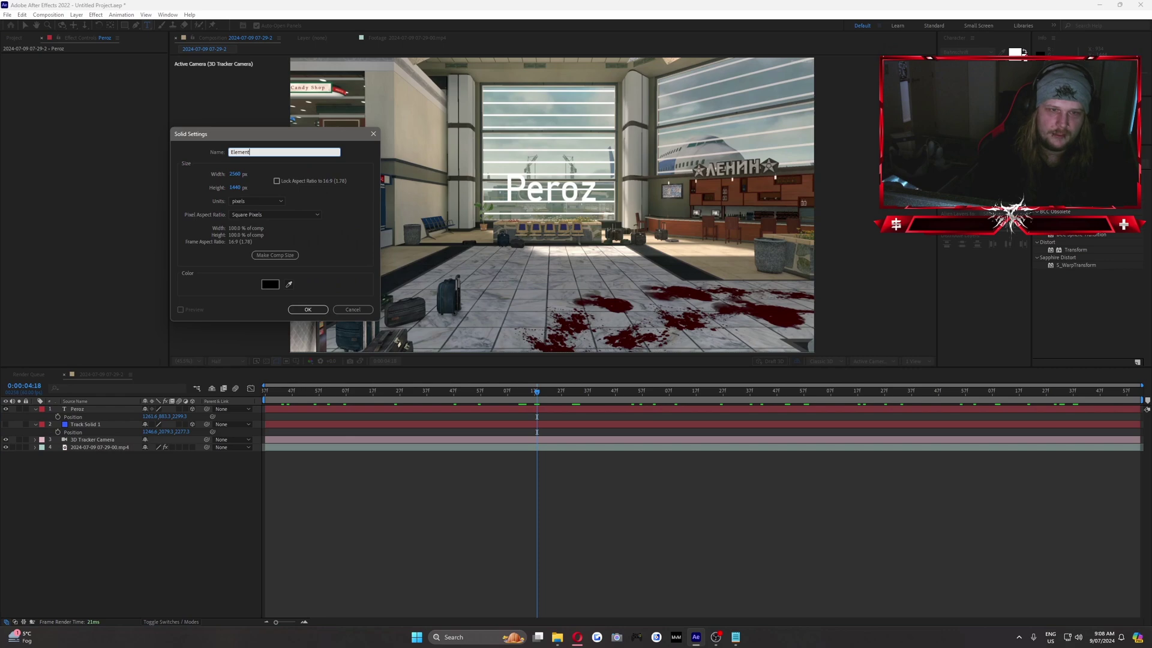
pyautogui.write('ment')
pyautogui.press('Return')
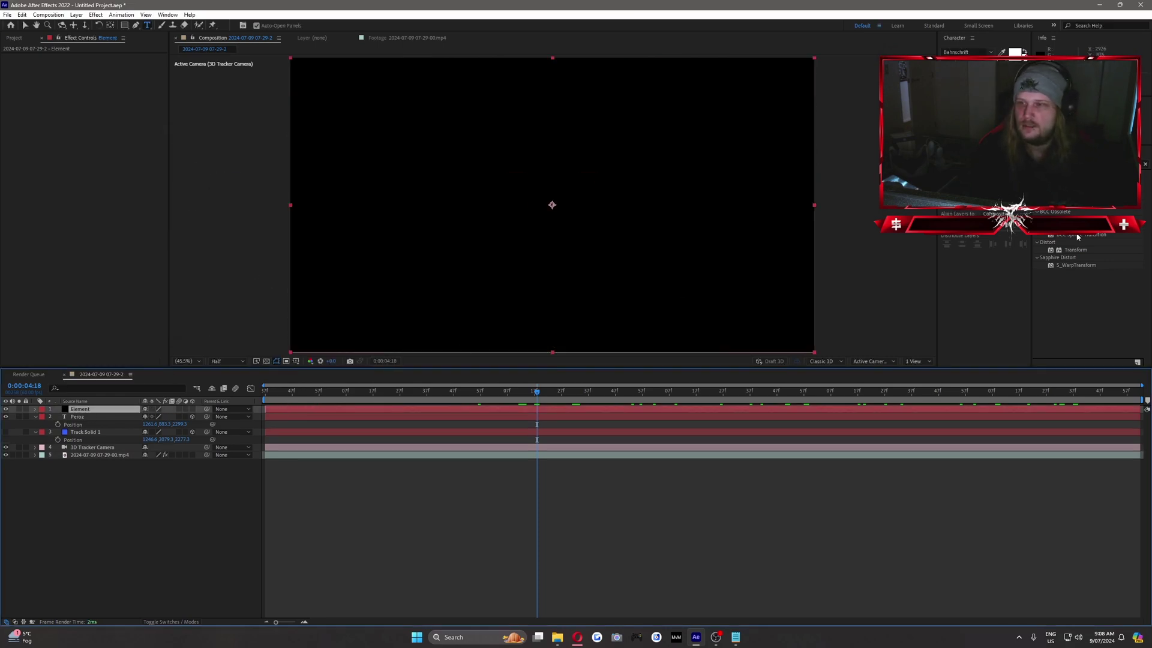
pyautogui.click(1145, 164)
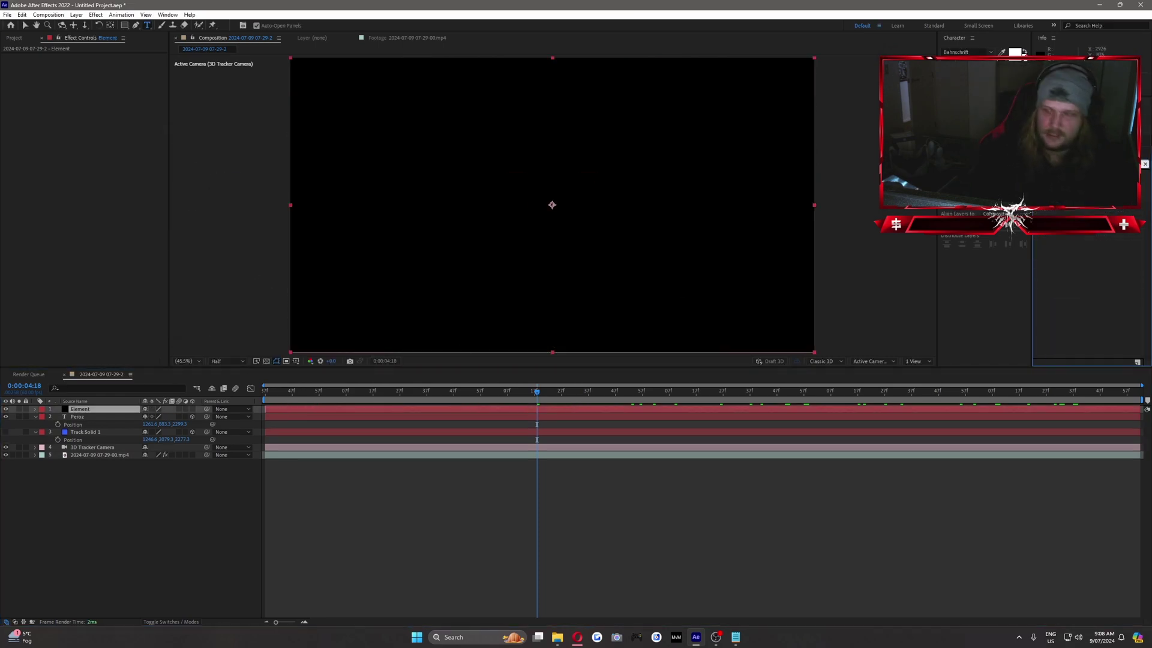
pyautogui.moveTo(1068, 180)
pyautogui.mouseDown()
pyautogui.moveTo(240, 396)
pyautogui.moveTo(84, 414)
pyautogui.mouseUp()
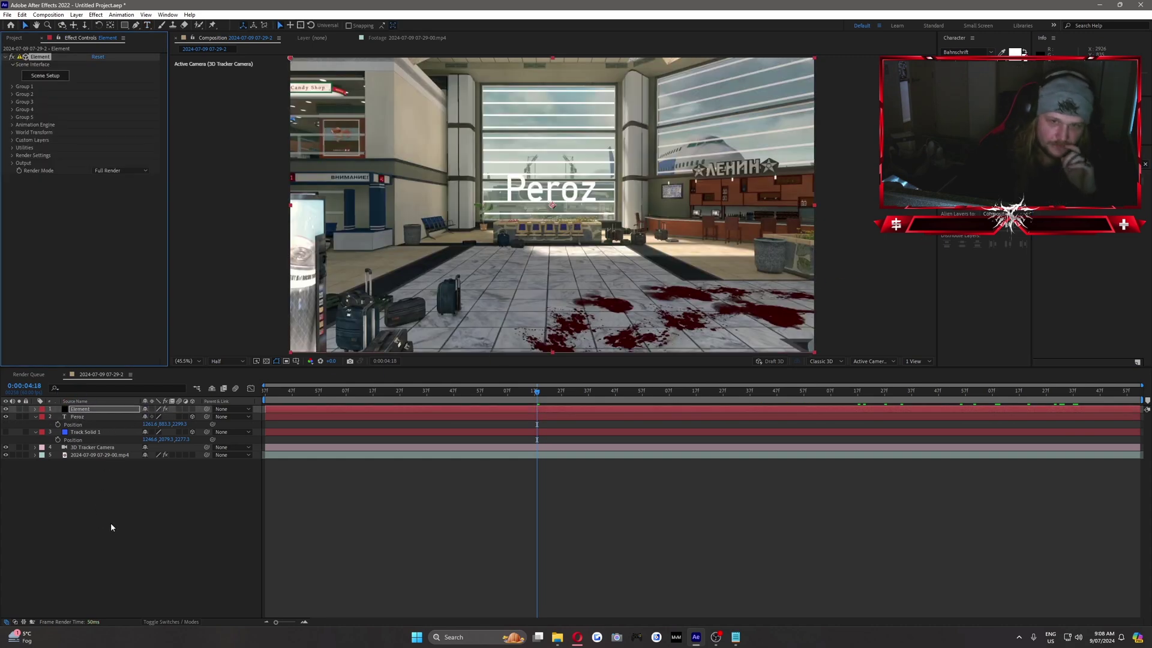
# Set Path Layer 1 to Peroz and Texture Layer 1 to the gameplay mp4, then open Scene Setup
pyautogui.click(12, 141)
pyautogui.click(19, 148)
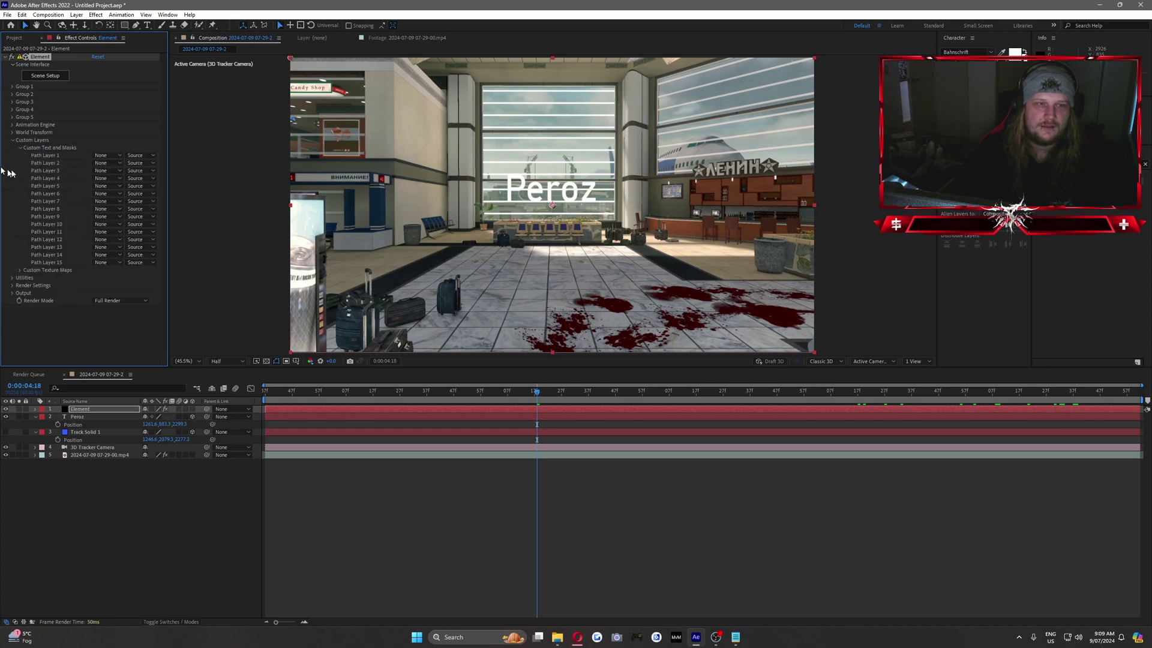
pyautogui.click(119, 158)
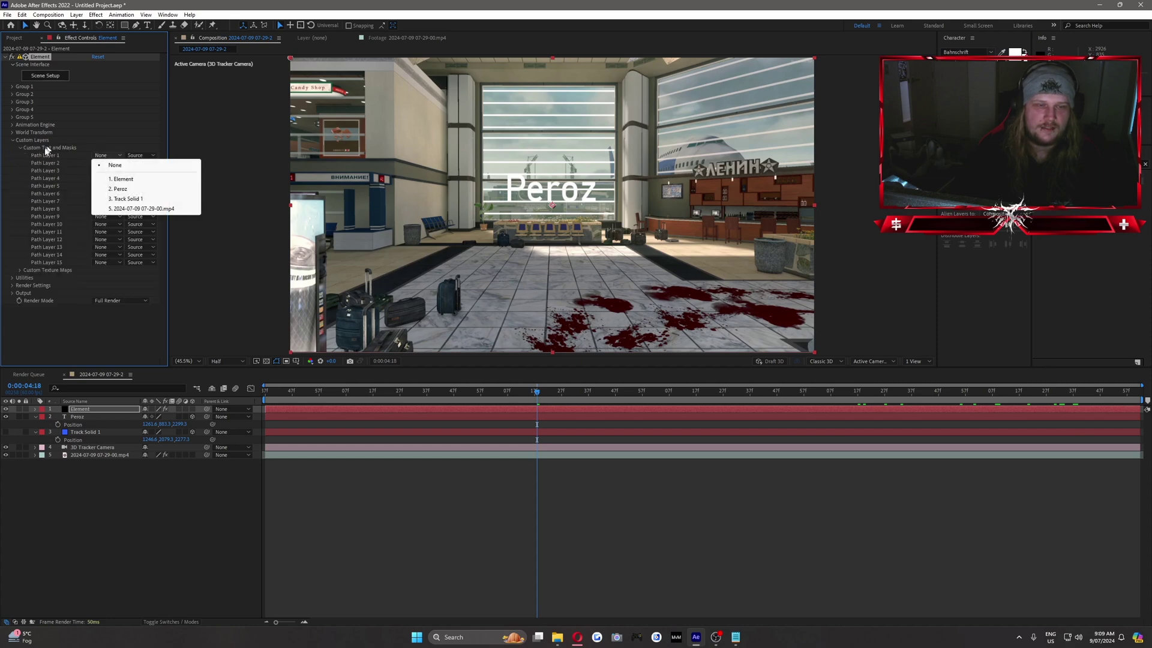
pyautogui.click(128, 188)
pyautogui.click(19, 148)
pyautogui.click(19, 156)
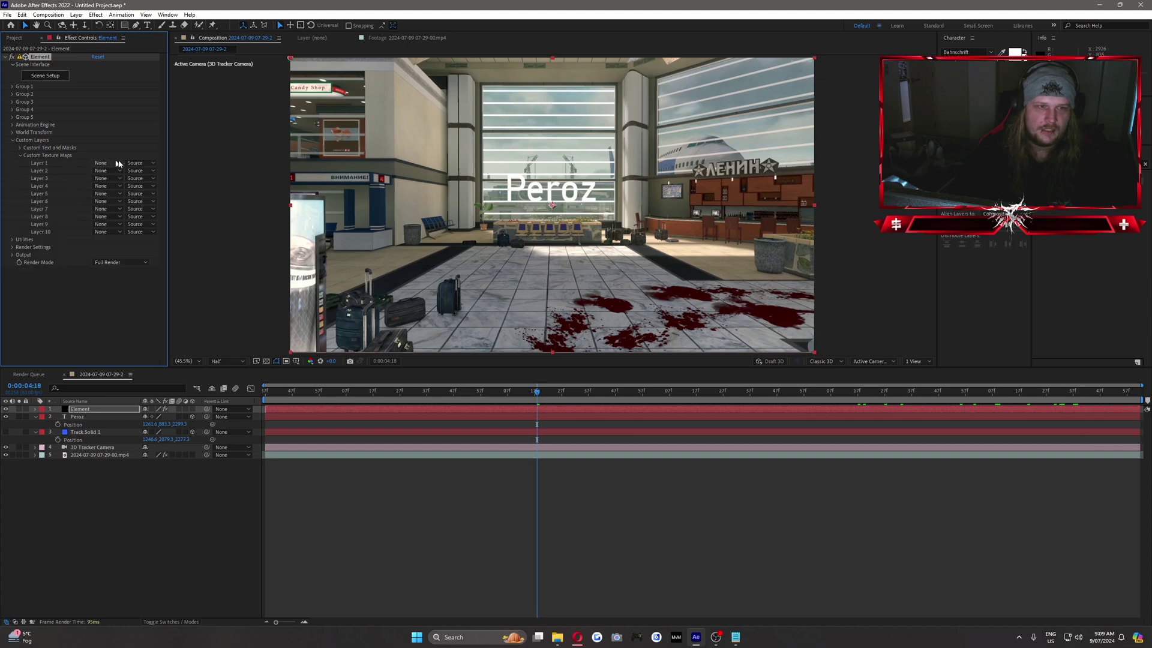
pyautogui.click(117, 163)
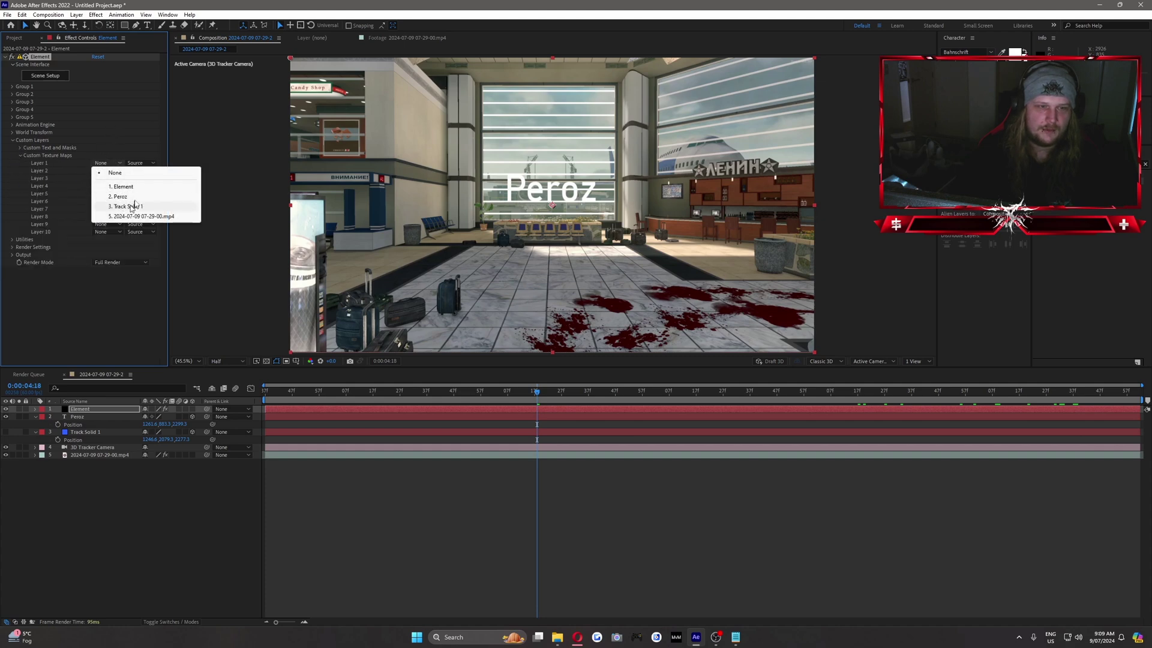
pyautogui.click(118, 217)
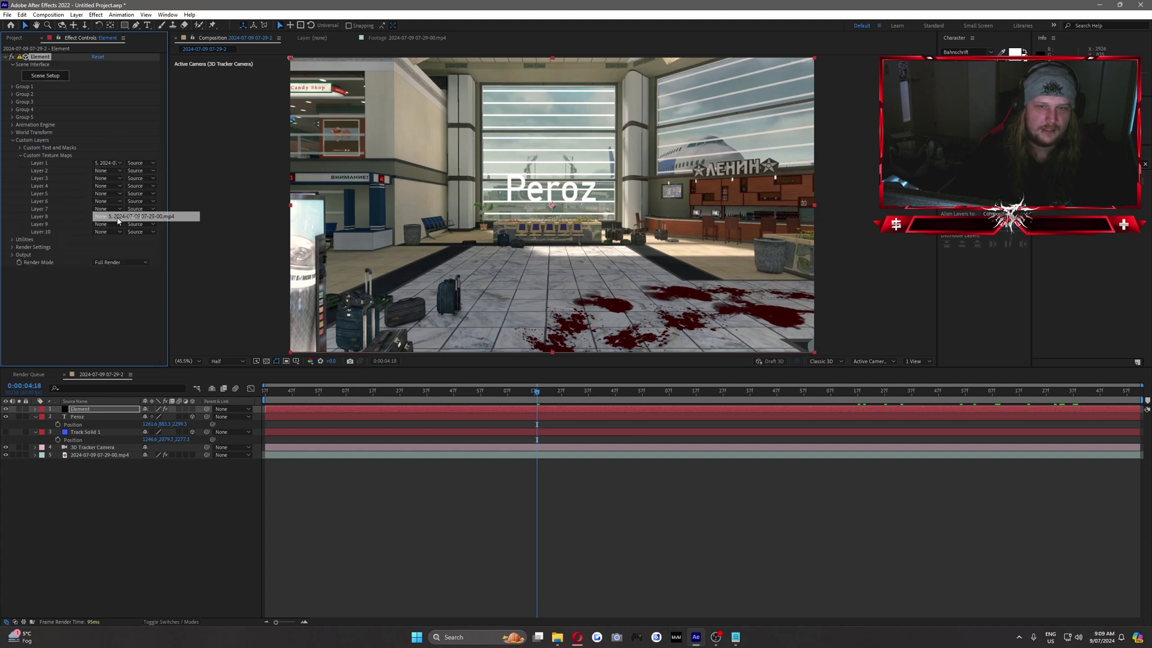
pyautogui.click(21, 155)
pyautogui.click(48, 77)
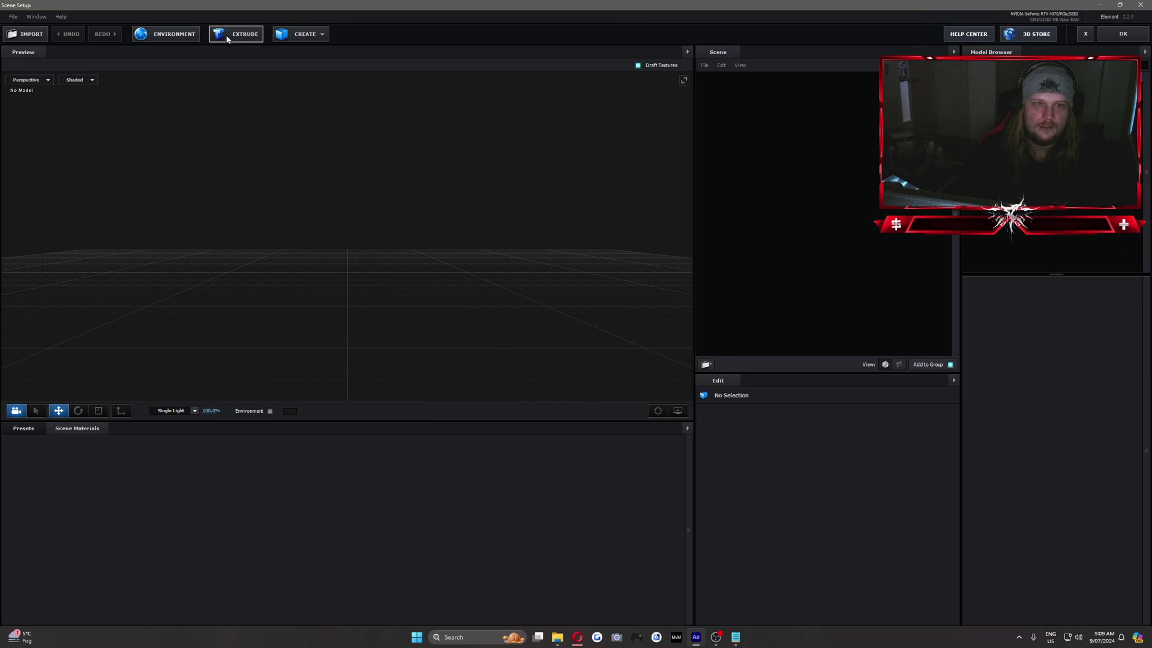
# Extrude the Peroz text in Scene Setup, inspect it, and exit without saving
pyautogui.click(226, 37)
pyautogui.moveTo(429, 198); pyautogui.dragTo(540, 108)
pyautogui.click(1085, 34)
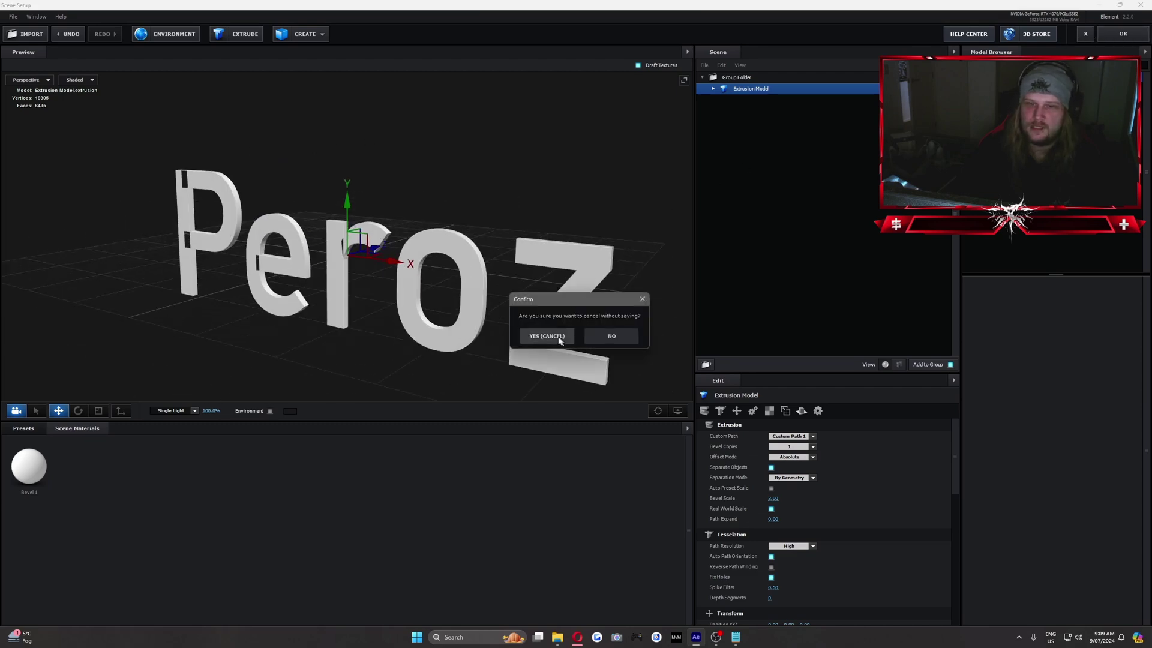
pyautogui.click(546, 337)
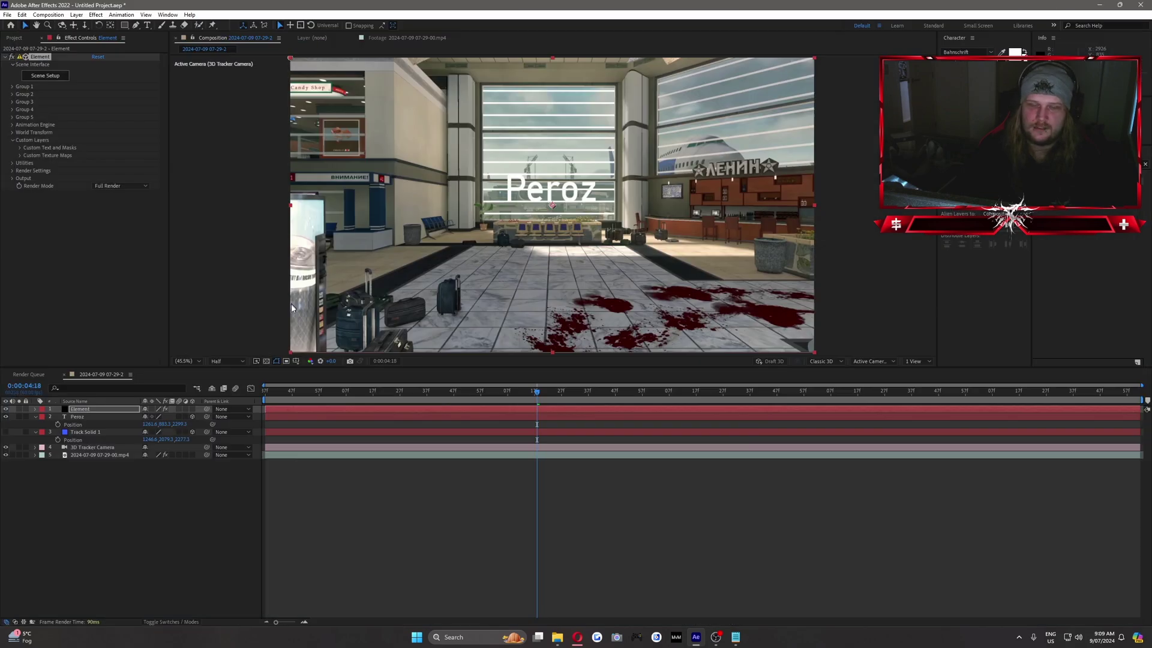
# Change the Peroz text's font to Angel wish
pyautogui.doubleClick(77, 417)
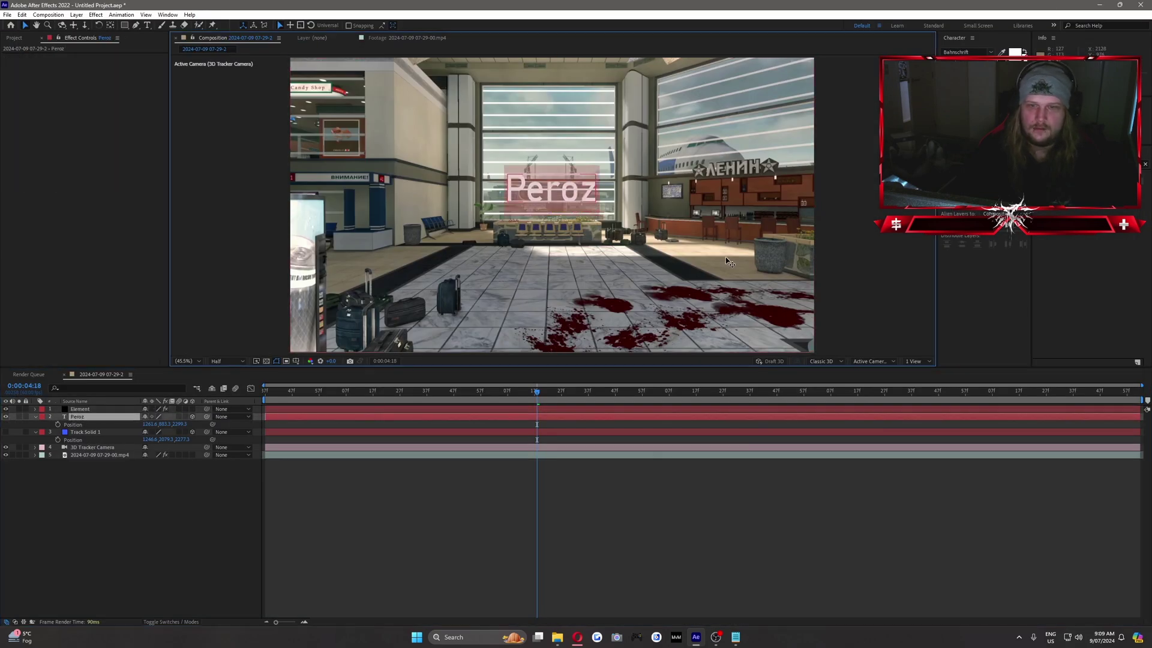
pyautogui.click(991, 52)
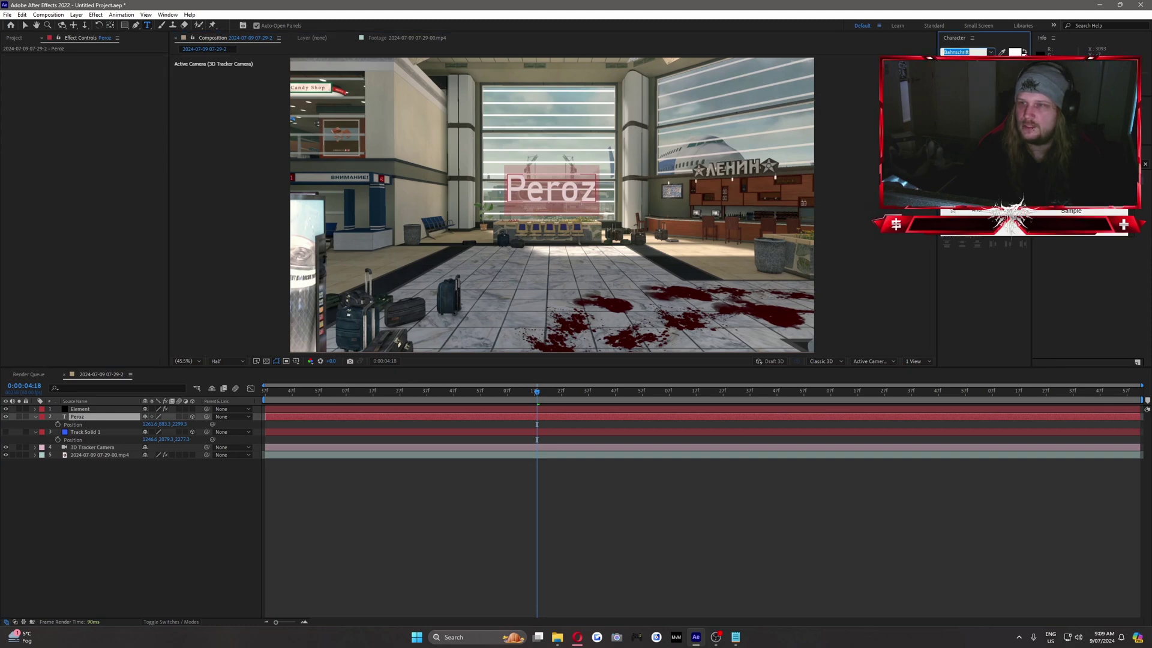
pyautogui.press('Return')
pyautogui.click(245, 489)
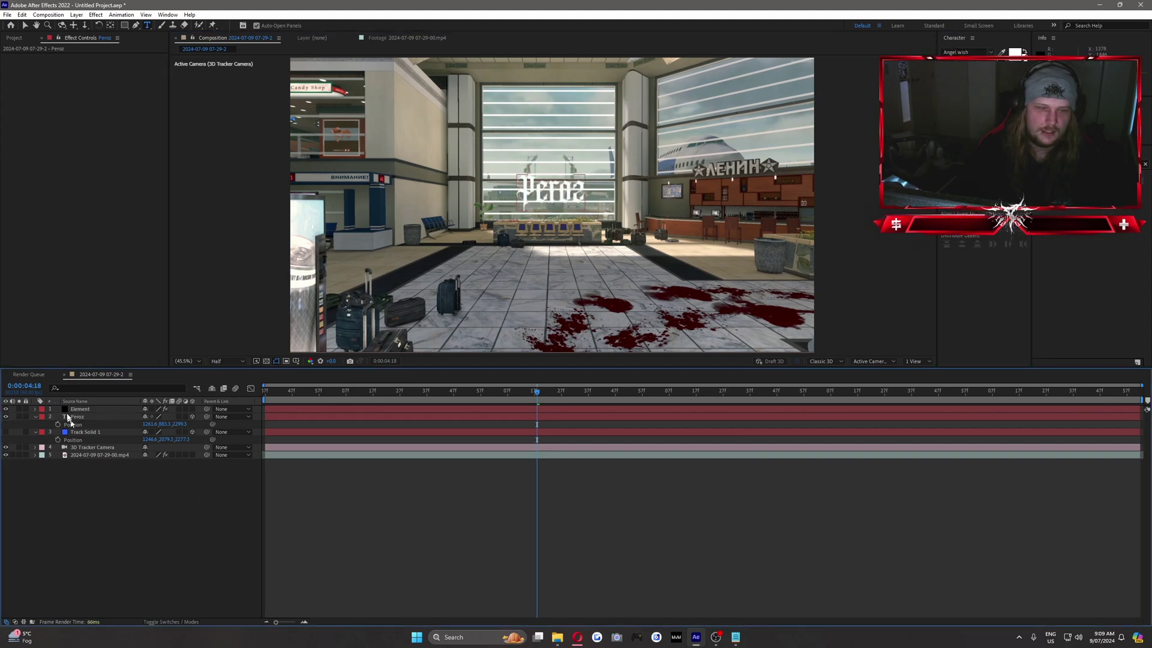
pyautogui.click(80, 410)
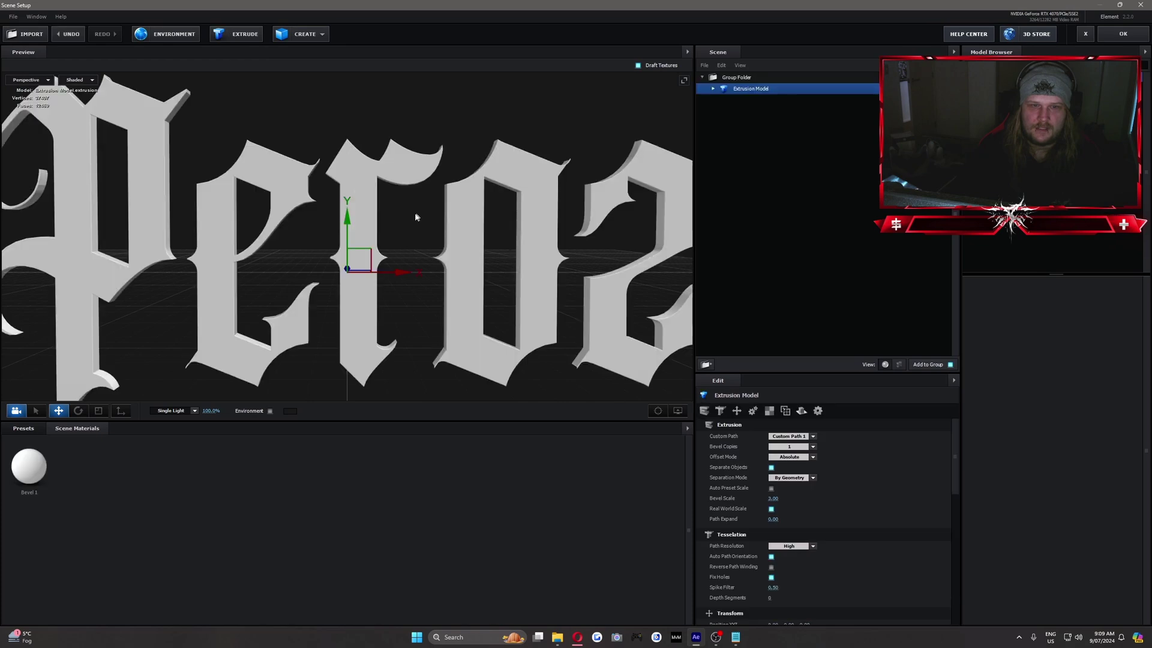
# Apply the Reborn3 material to the Peroz model and use the footage layer as its environment
pyautogui.click(23, 428)
pyautogui.moveTo(524, 476); pyautogui.dragTo(521, 198)
pyautogui.moveTo(502, 467); pyautogui.dragTo(478, 204)
pyautogui.click(144, 34)
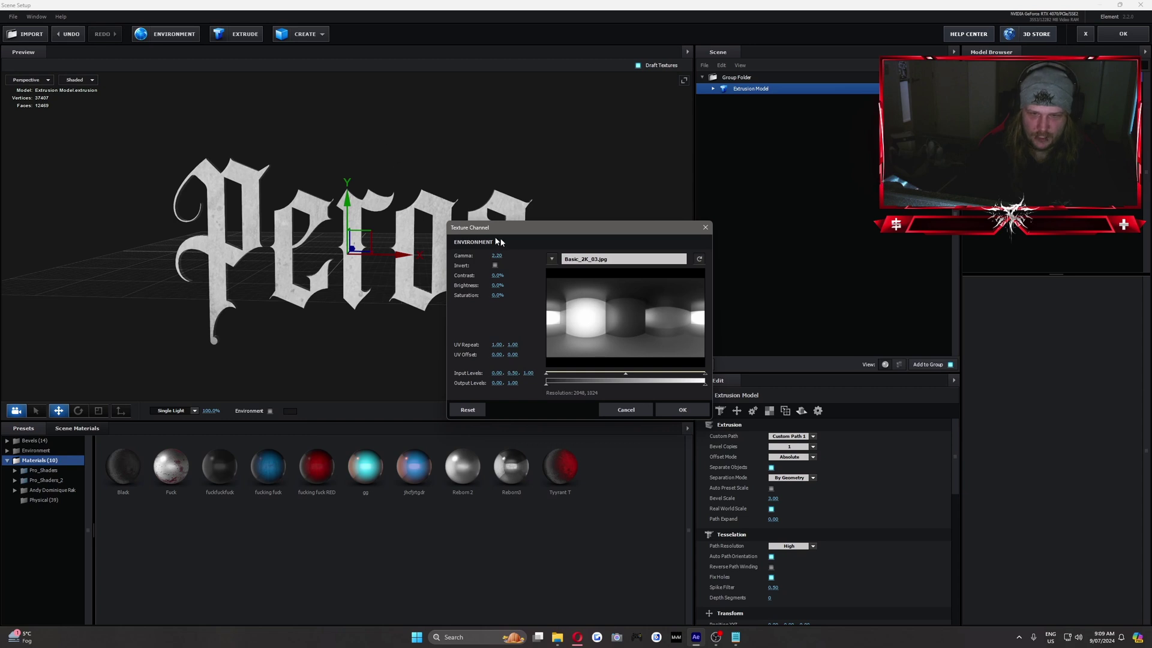
pyautogui.click(552, 259)
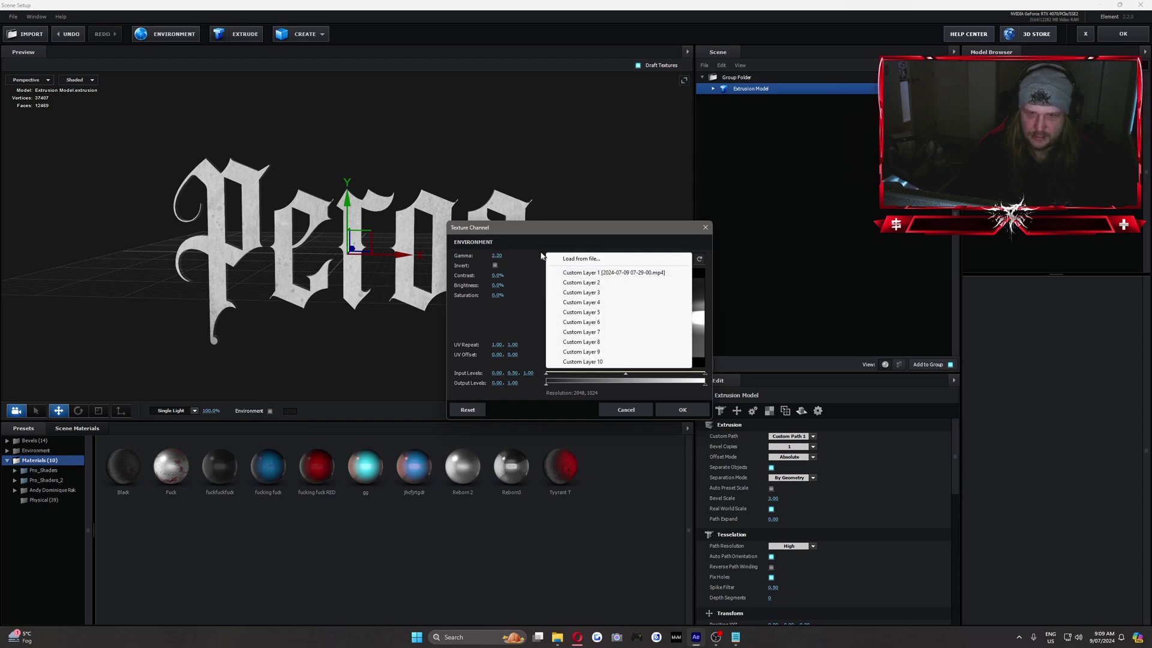
pyautogui.click(586, 280)
pyautogui.click(682, 408)
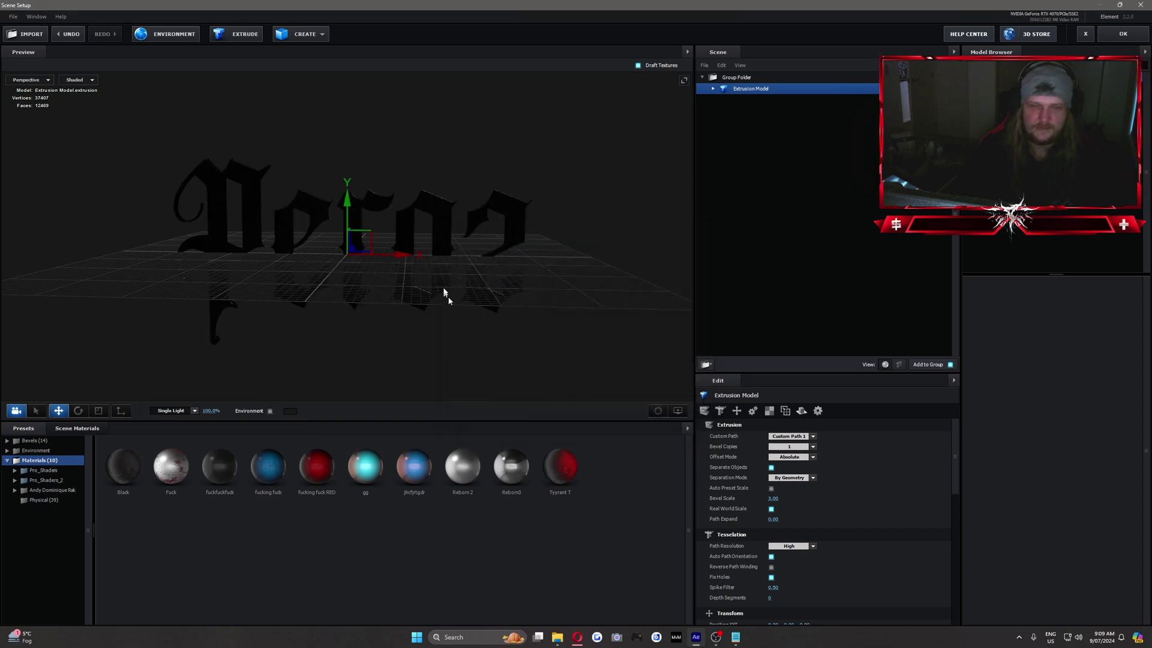
pyautogui.moveTo(557, 271)
pyautogui.mouseDown()
pyautogui.moveTo(520, 290)
pyautogui.moveTo(595, 236)
pyautogui.moveTo(587, 254)
pyautogui.moveTo(523, 266)
pyautogui.moveTo(546, 280)
pyautogui.mouseUp()
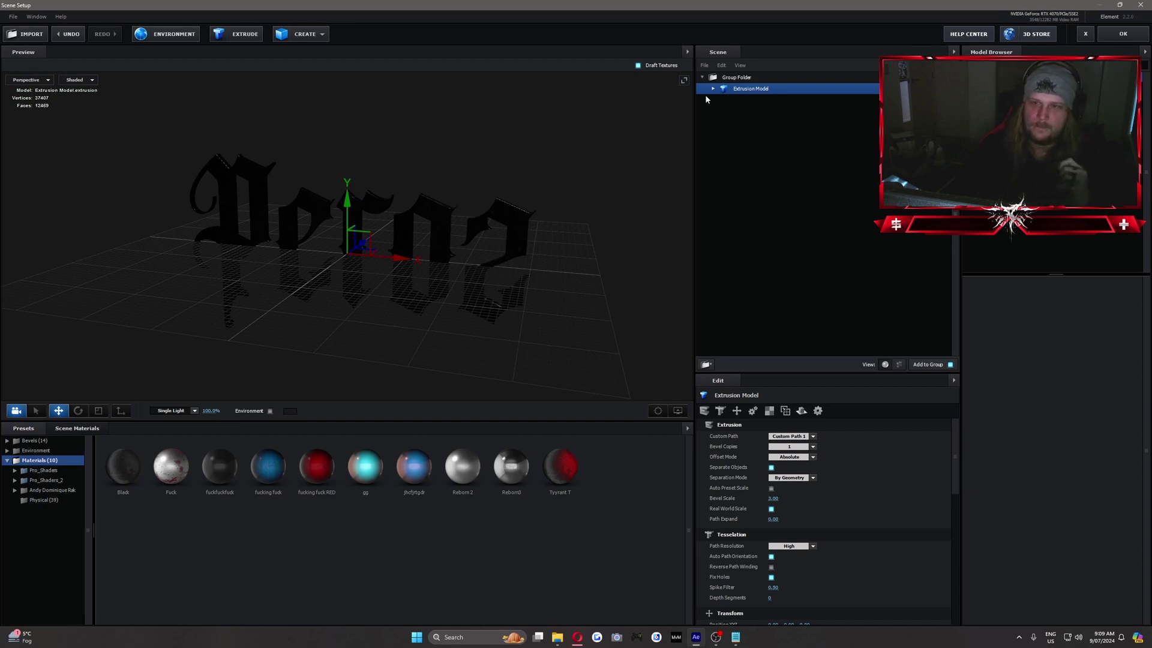
# Set Path Resolution to Extreme and apply the scene to the composition
pyautogui.scroll(-3, 881, 482)
pyautogui.click(789, 451)
pyautogui.click(783, 494)
pyautogui.scroll(5, 517, 243)
pyautogui.moveTo(516, 243); pyautogui.dragTo(440, 204)
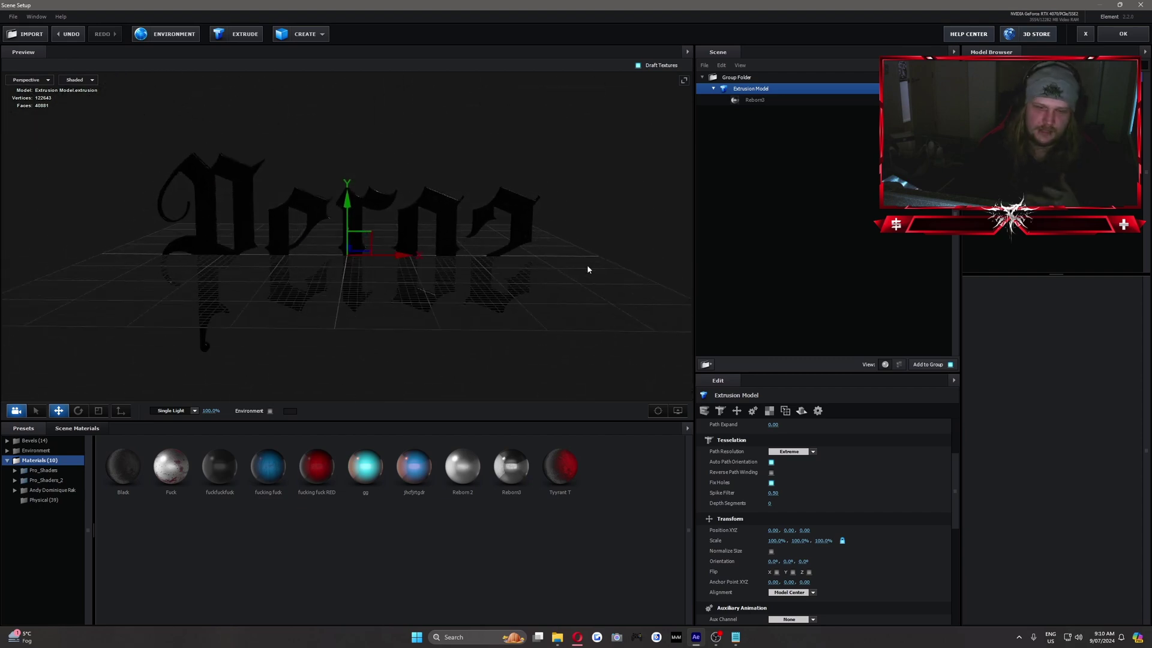
pyautogui.click(816, 452)
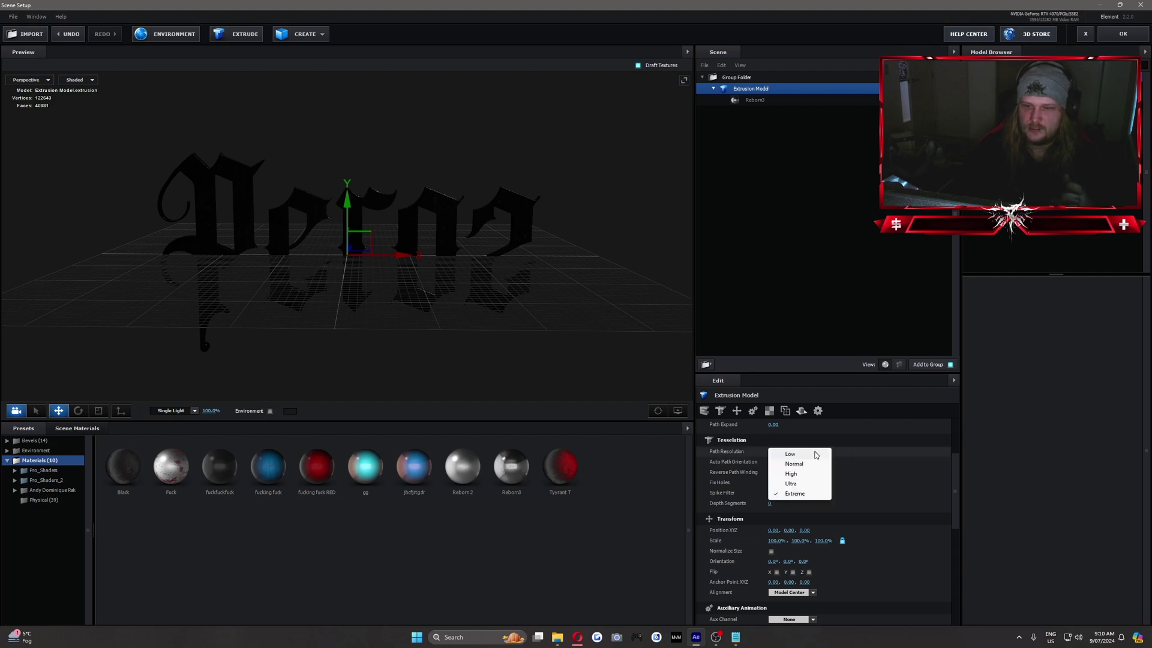
pyautogui.click(858, 504)
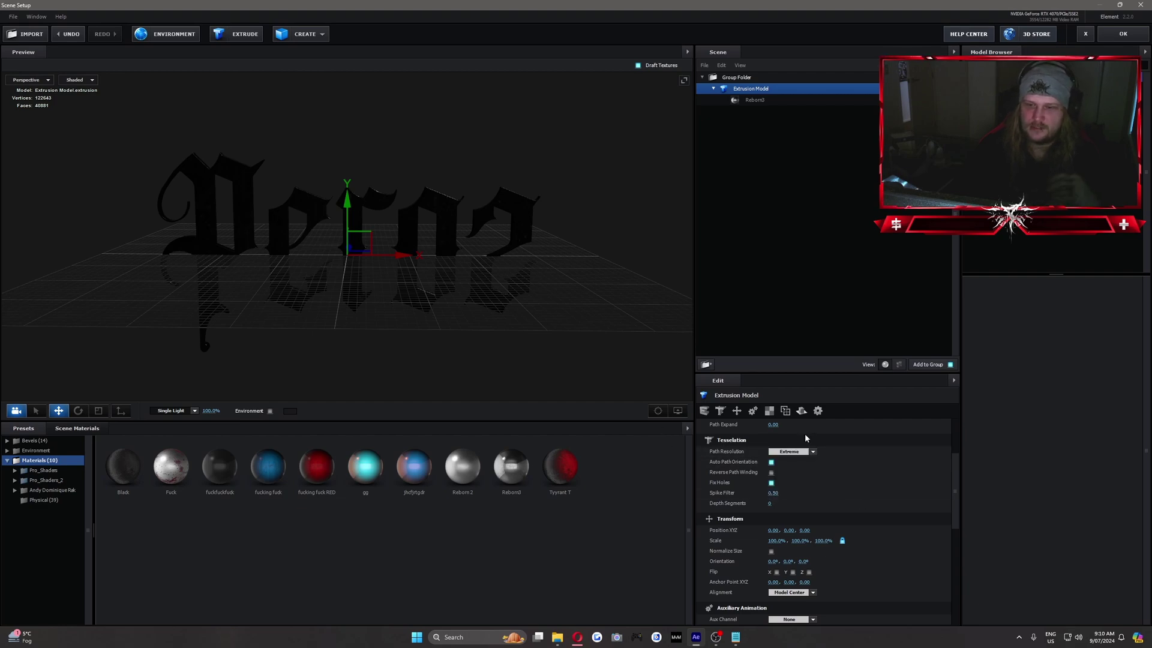
pyautogui.click(1123, 35)
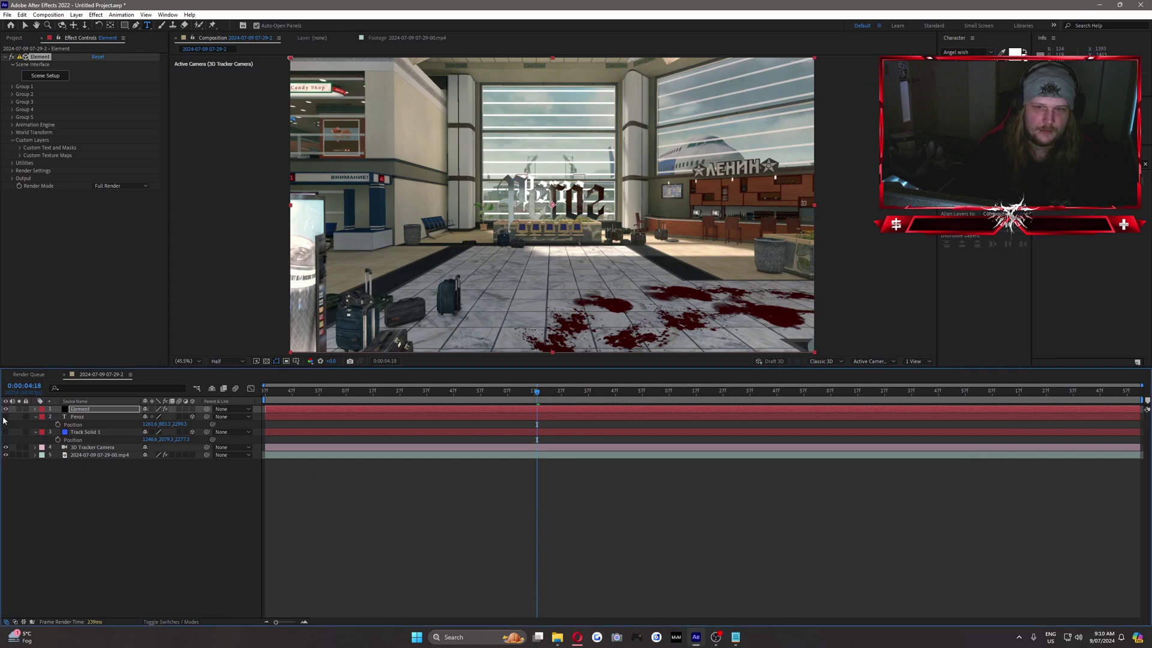
# Select the Element layer and expand Group 1's Particle Replicator section in Effect Controls
pyautogui.click(116, 540)
pyautogui.click(77, 416)
pyautogui.moveTo(515, 392)
pyautogui.mouseDown()
pyautogui.moveTo(828, 392)
pyautogui.moveTo(519, 391)
pyautogui.mouseUp()
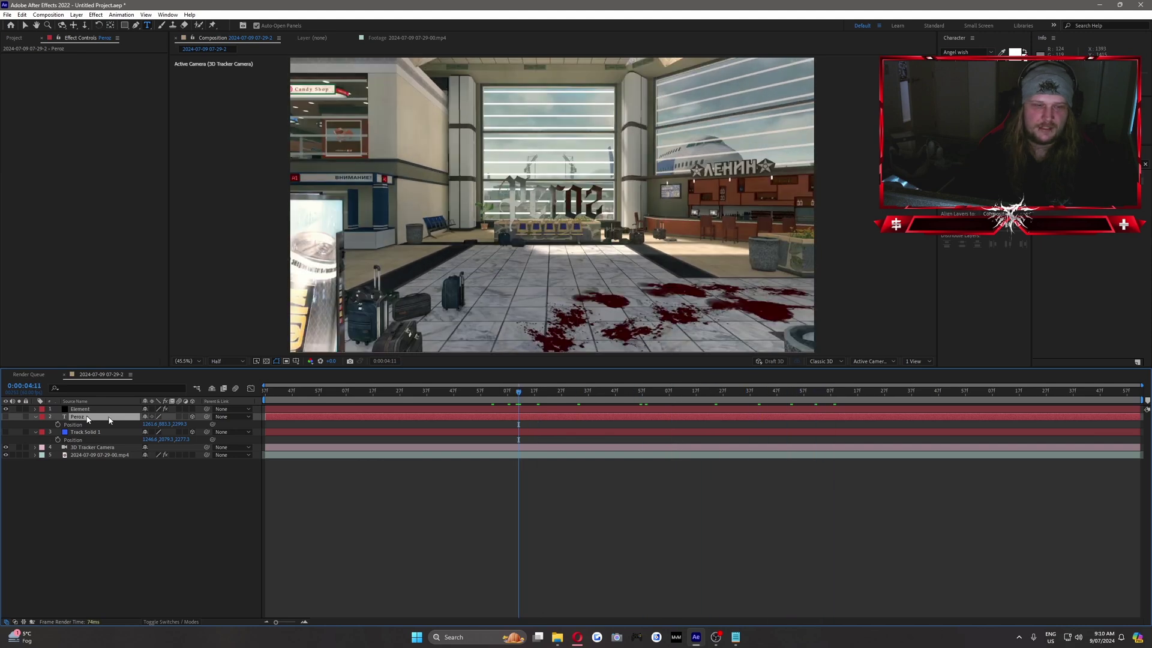
pyautogui.click(82, 409)
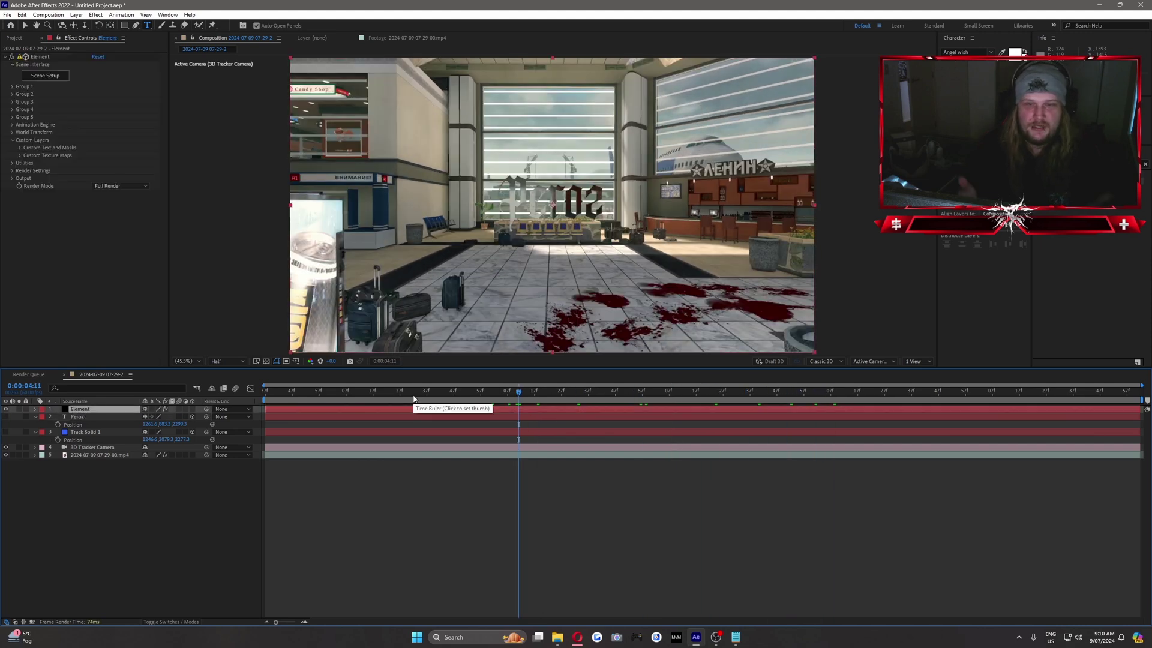
pyautogui.click(11, 87)
pyautogui.click(20, 102)
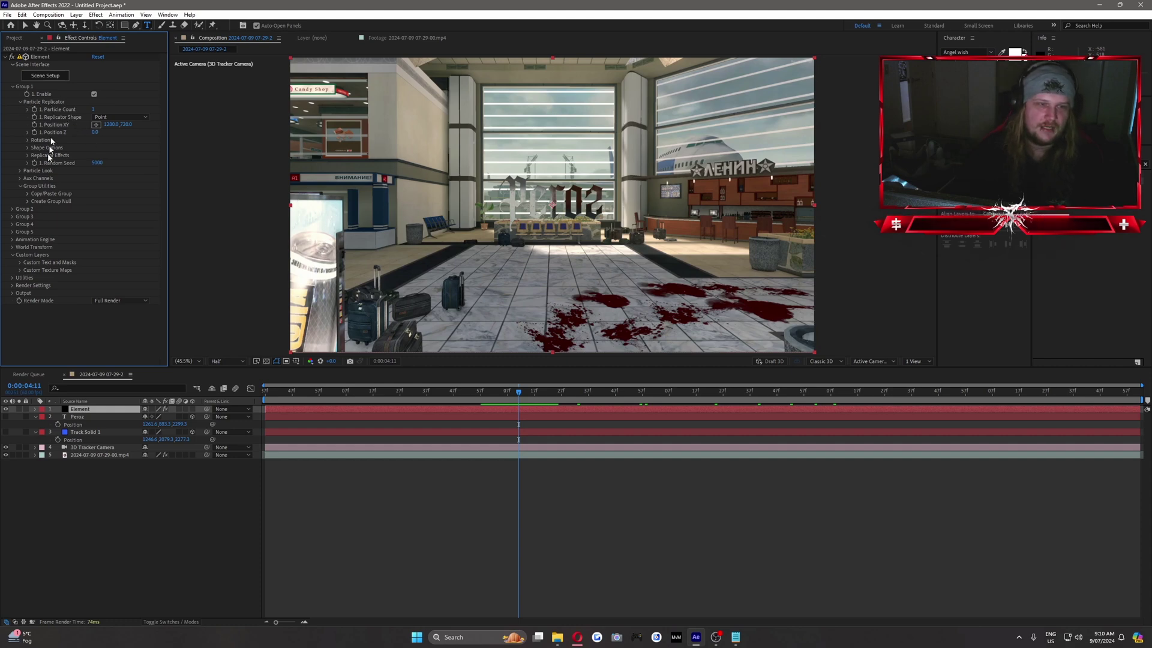
# Paste the Peroz layer's X, Y and Z position values into Element's replicator position
pyautogui.click(81, 417)
pyautogui.click(73, 426)
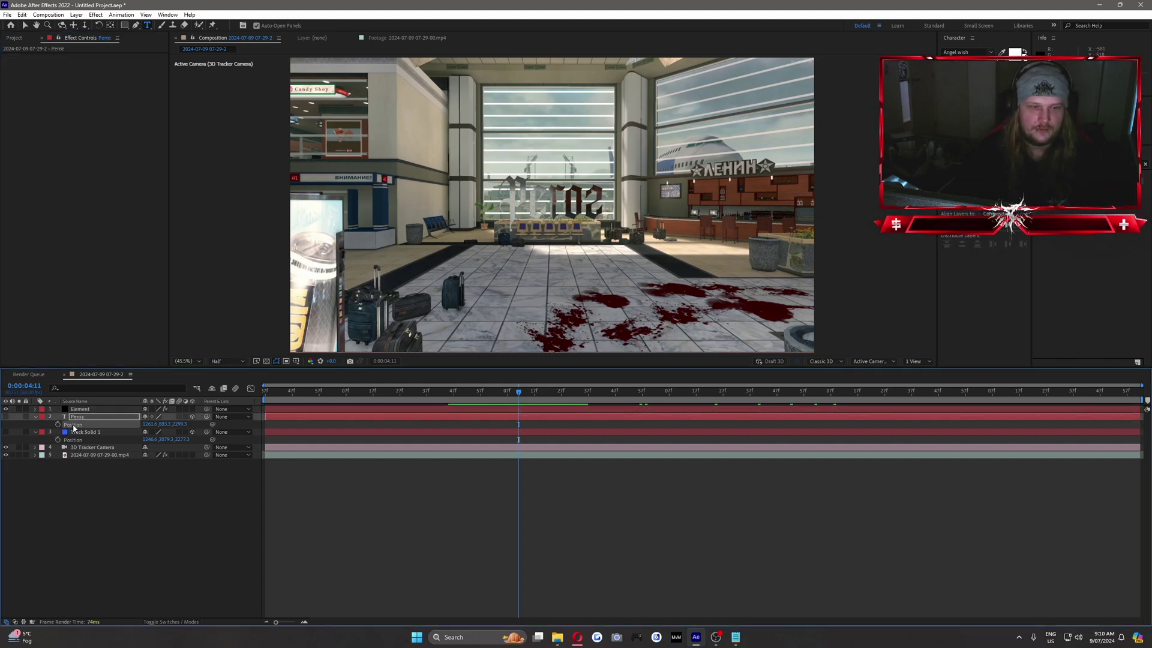
pyautogui.click(82, 409)
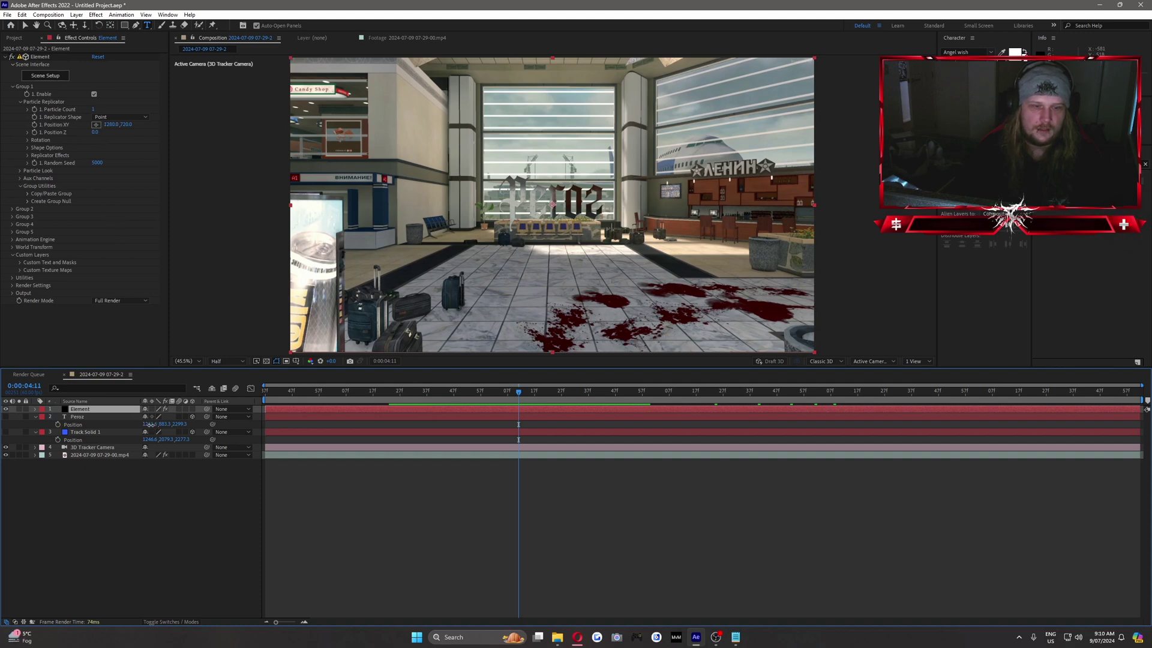
pyautogui.click(111, 125)
pyautogui.write('1261.5734')
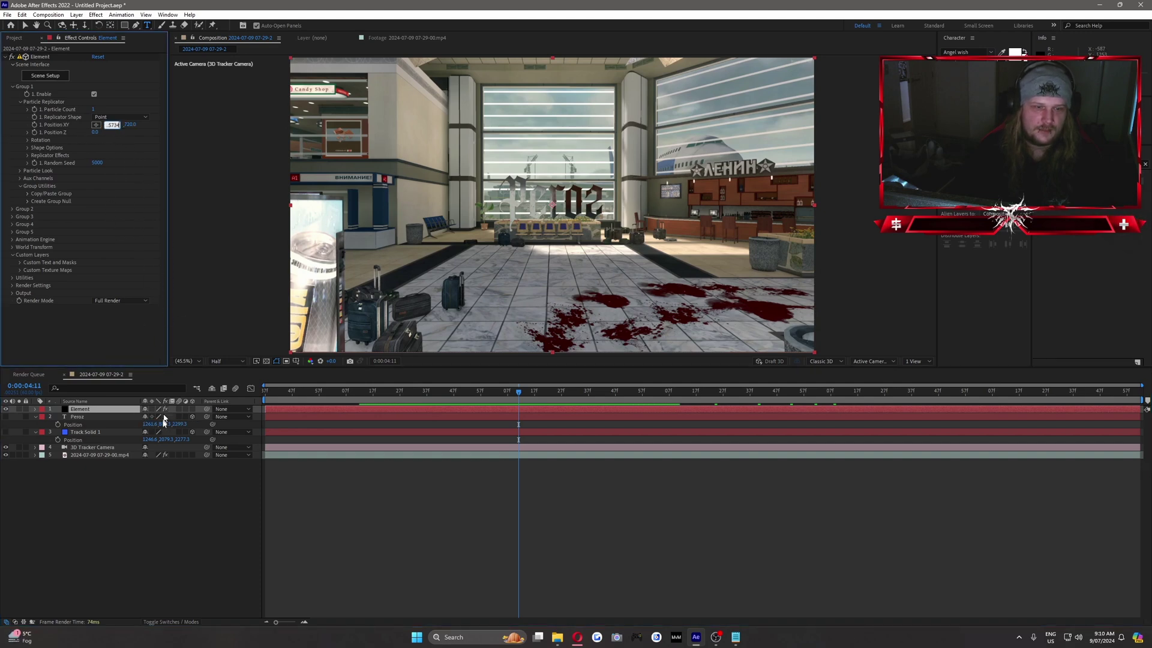
pyautogui.click(164, 424)
pyautogui.click(124, 124)
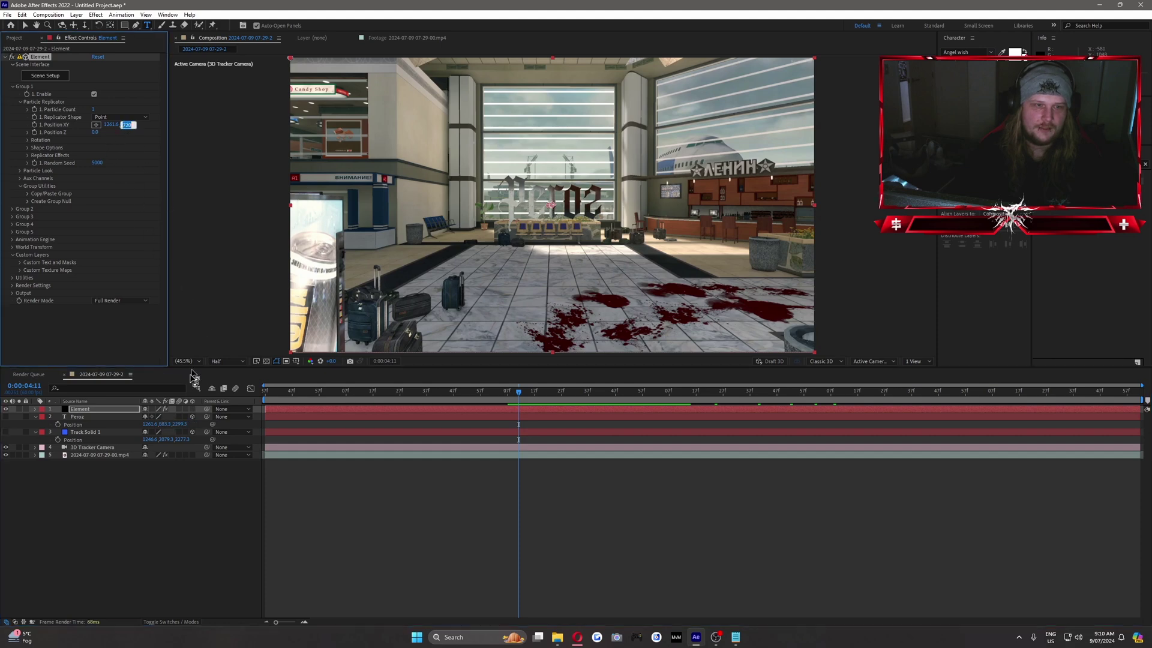
pyautogui.click(182, 424)
pyautogui.hotkey('ctrl', 'c')
pyautogui.click(95, 132)
pyautogui.hotkey('ctrl', 'v')
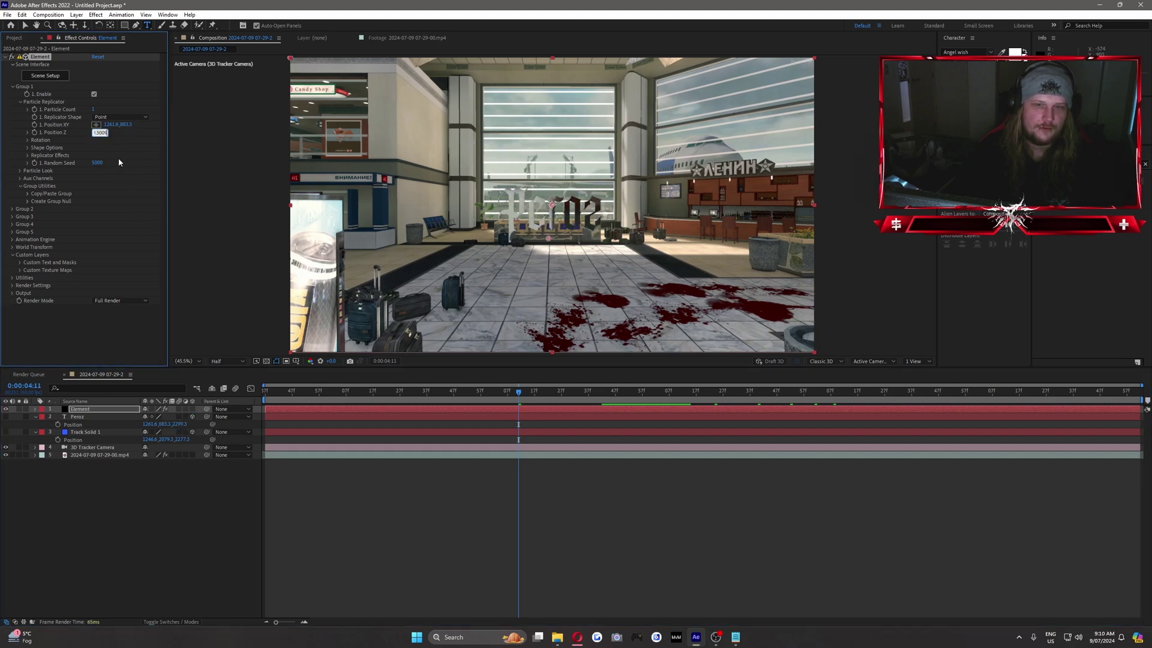
pyautogui.press('Return')
pyautogui.moveTo(520, 397); pyautogui.dragTo(836, 397)
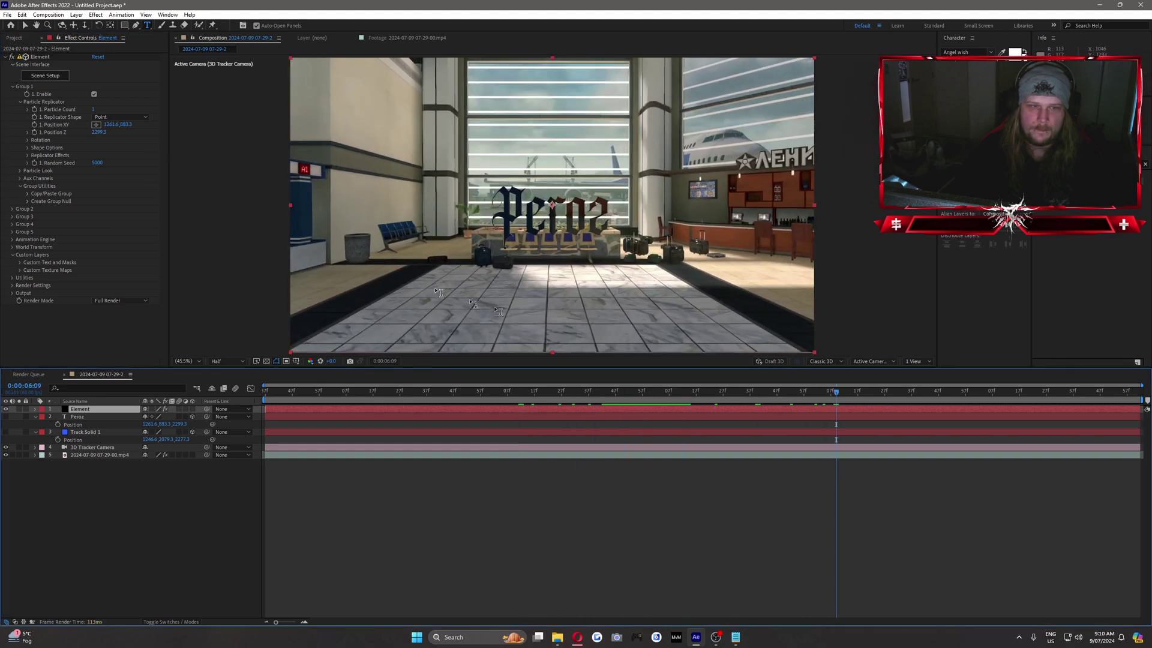
# Set Element's position to X 1279.6, Y 627.3 and Z 759.3
pyautogui.click(113, 125)
pyautogui.write('1279.6')
pyautogui.press('Return')
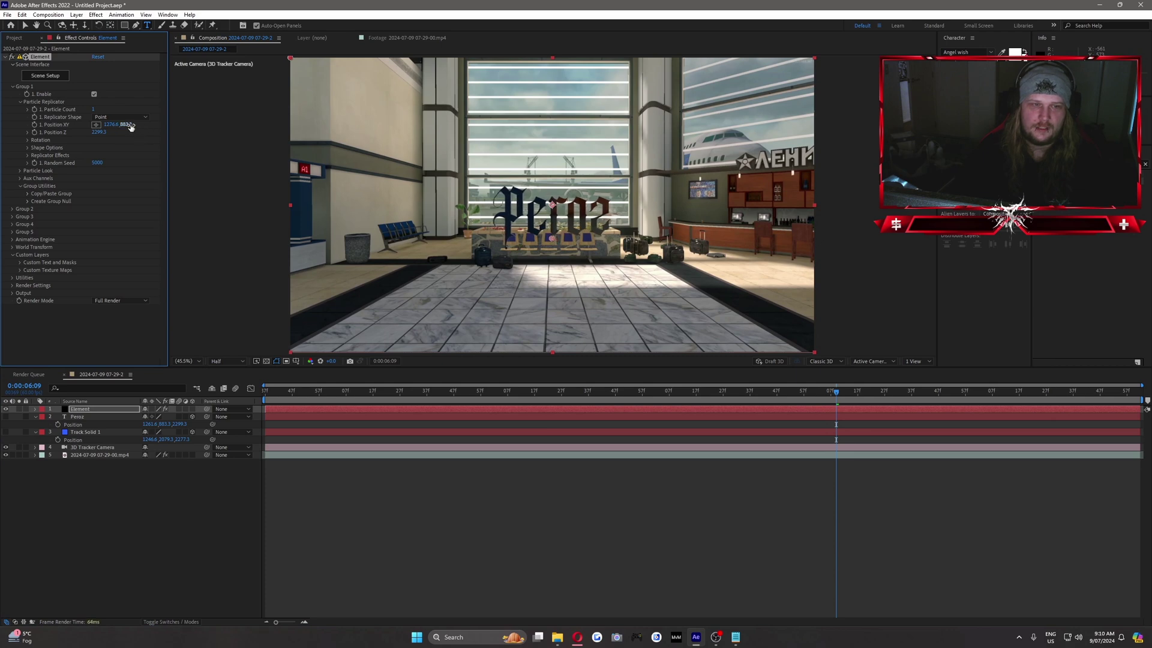
pyautogui.moveTo(108, 125); pyautogui.dragTo(2, 138)
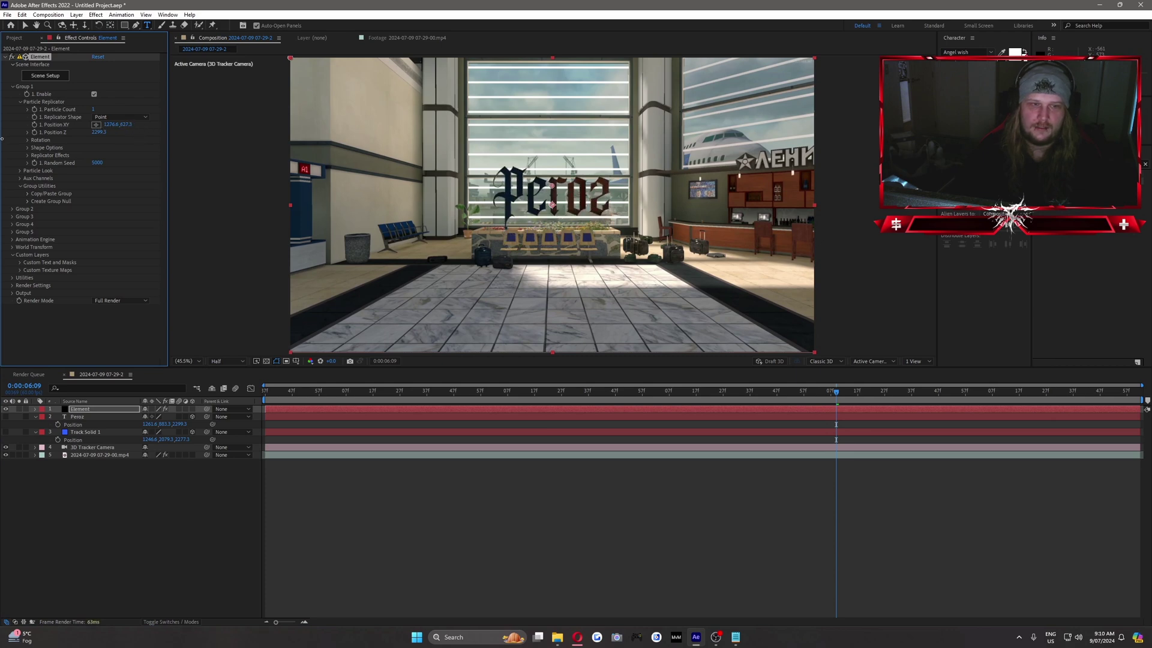
pyautogui.moveTo(99, 131); pyautogui.dragTo(40, 144)
pyautogui.moveTo(569, 395); pyautogui.dragTo(658, 395)
# In Scene Setup, scrub the Reborn3 material's Bevel Extrude to 2.78 and click OK
pyautogui.click(50, 78)
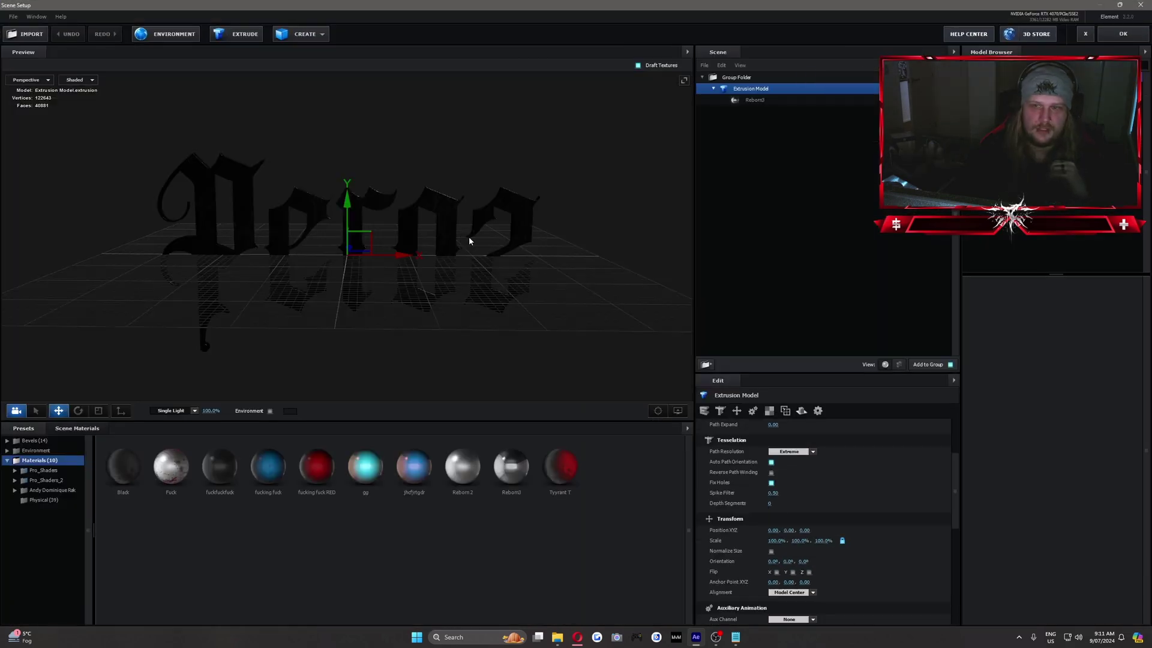
pyautogui.moveTo(453, 238); pyautogui.dragTo(749, 132)
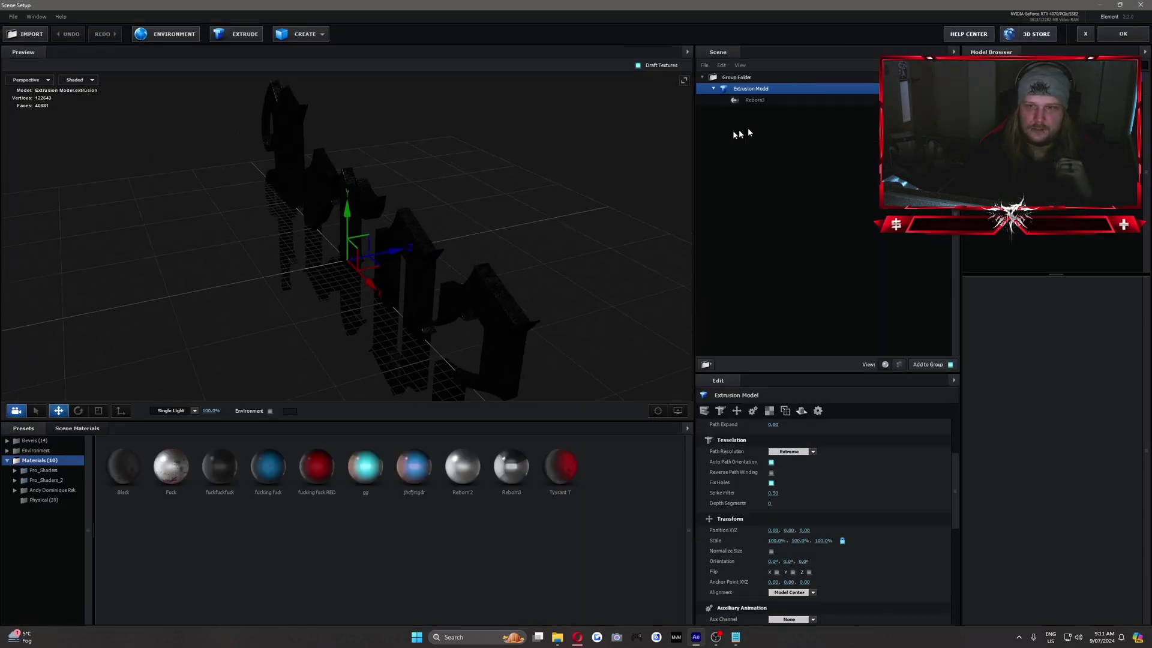
pyautogui.click(754, 99)
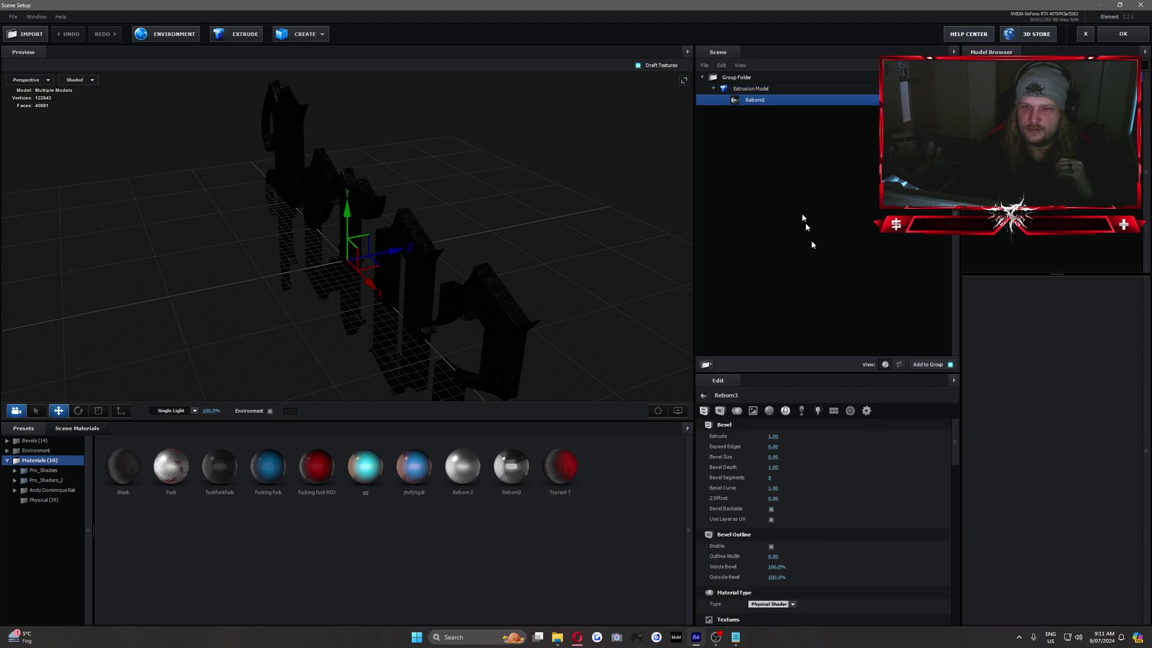
pyautogui.moveTo(778, 437); pyautogui.dragTo(852, 437)
pyautogui.click(1122, 34)
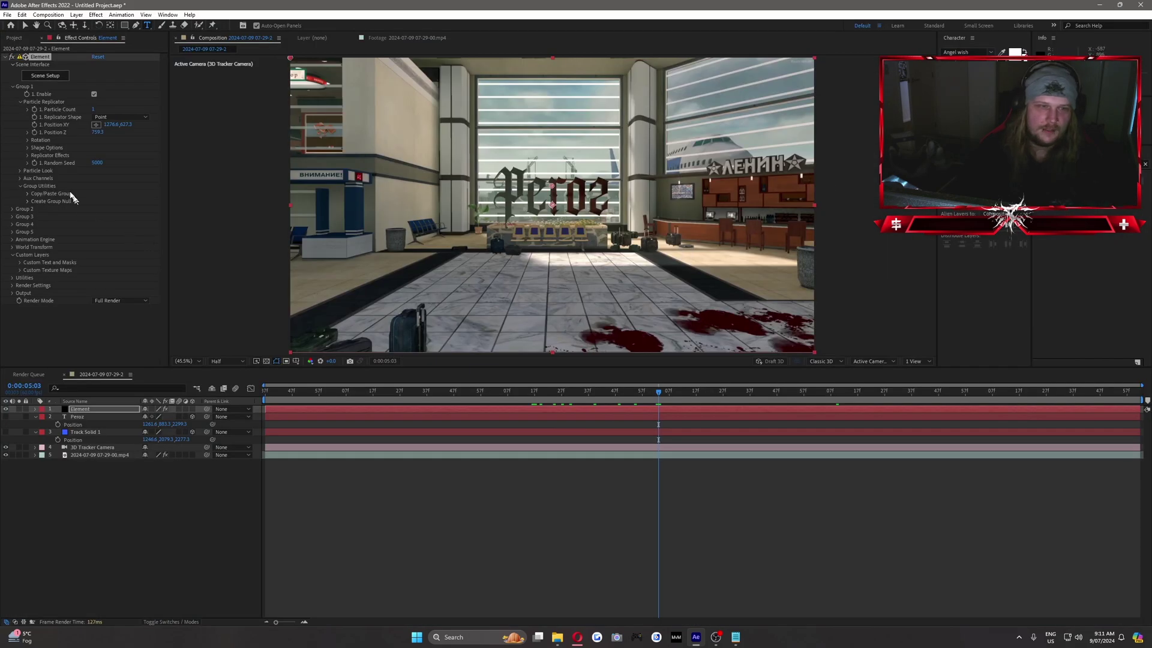
# Raise Element's Particle Look Particle Size to 18.40 to thicken the Peroz text
pyautogui.click(20, 171)
pyautogui.moveTo(99, 180); pyautogui.dragTo(140, 184)
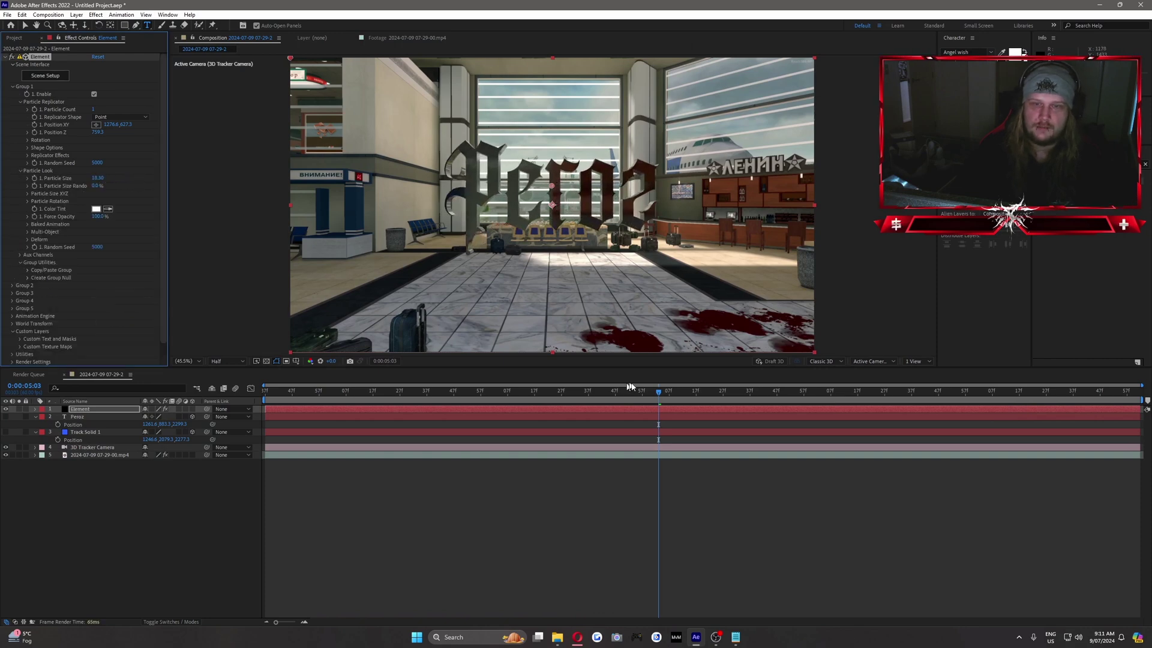
pyautogui.moveTo(663, 396); pyautogui.dragTo(610, 402)
# Scrub nearby frames to confirm the thicker text stays locked to the tracked corridor
pyautogui.click(134, 485)
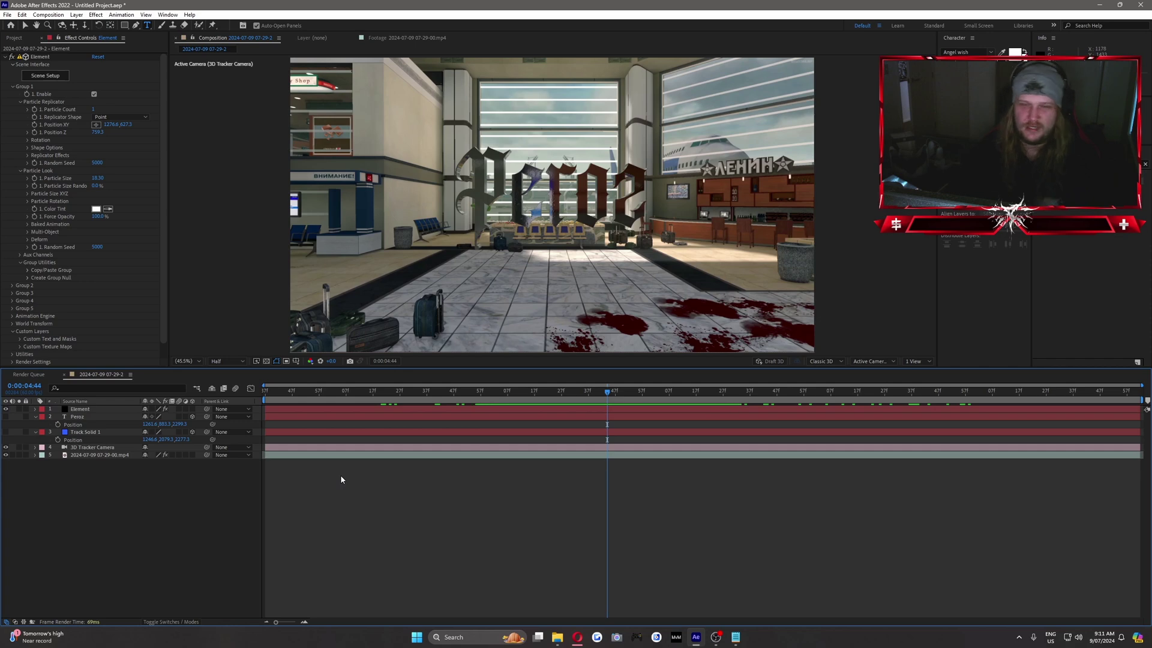
pyautogui.moveTo(590, 395); pyautogui.dragTo(674, 396)
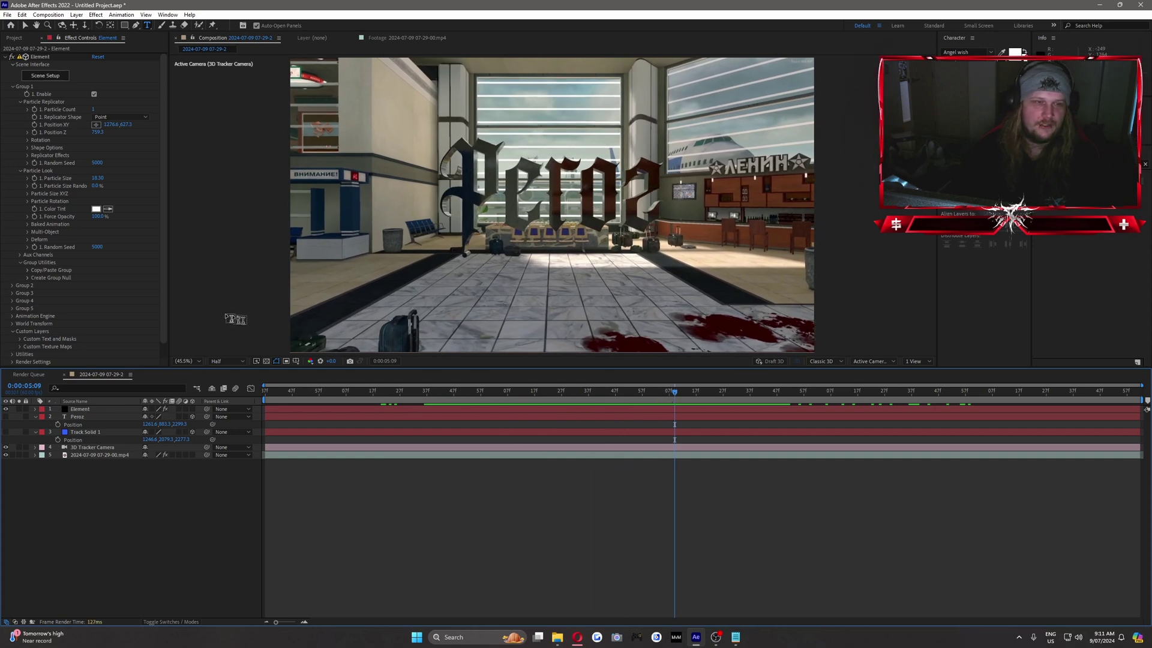
pyautogui.click(27, 232)
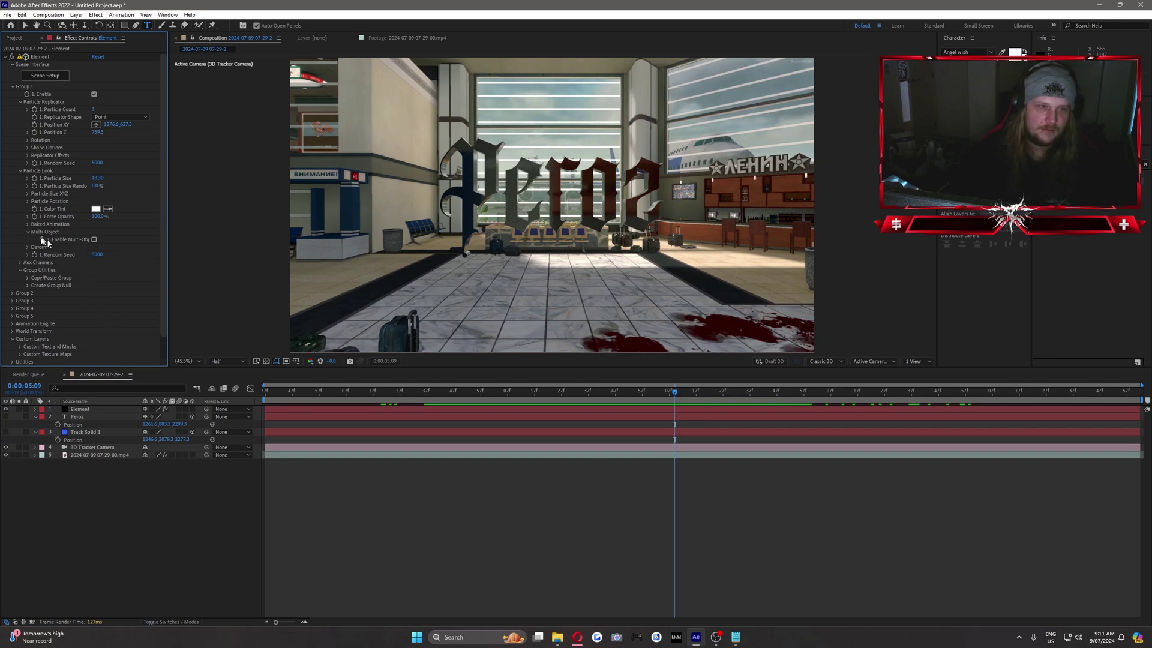
# Enable Multi-Object on the Element layer and set Rotation Random to 0
pyautogui.click(118, 302)
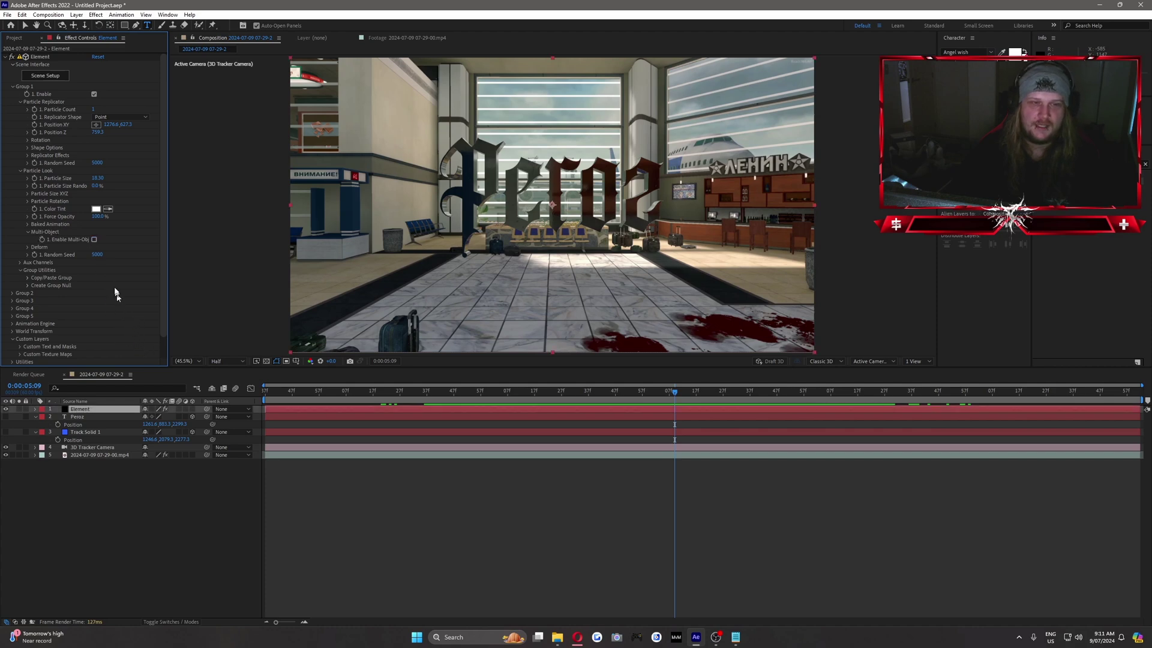
pyautogui.click(94, 240)
pyautogui.scroll(-2, 117, 317)
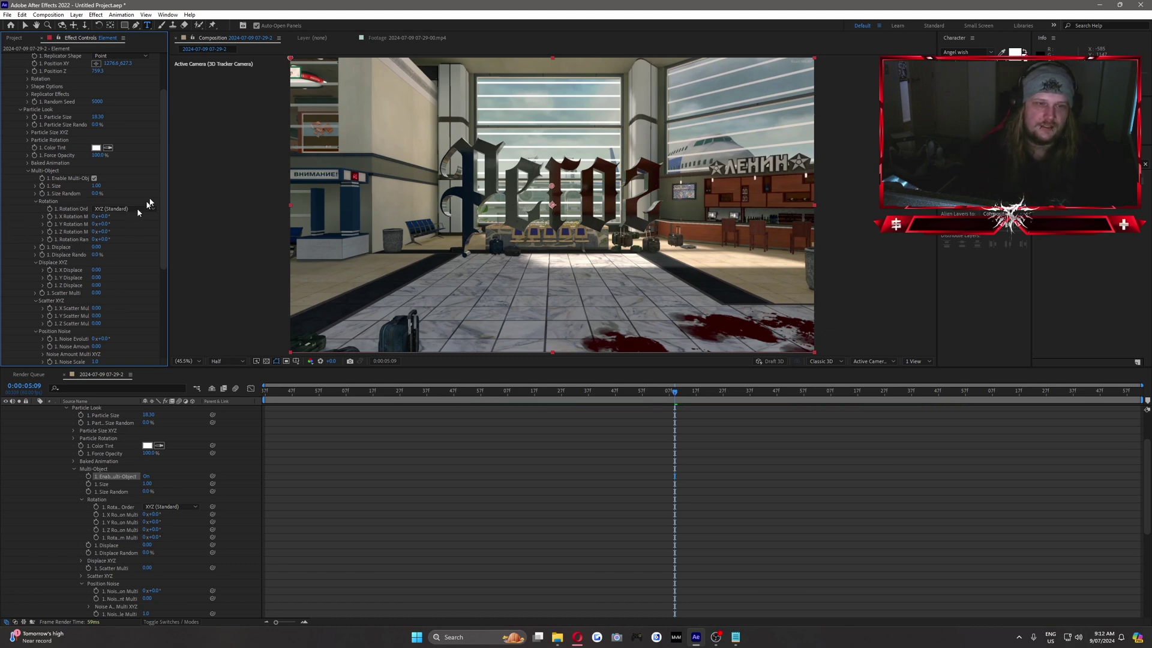
pyautogui.scroll(3, 134, 90)
pyautogui.scroll(-4, 136, 155)
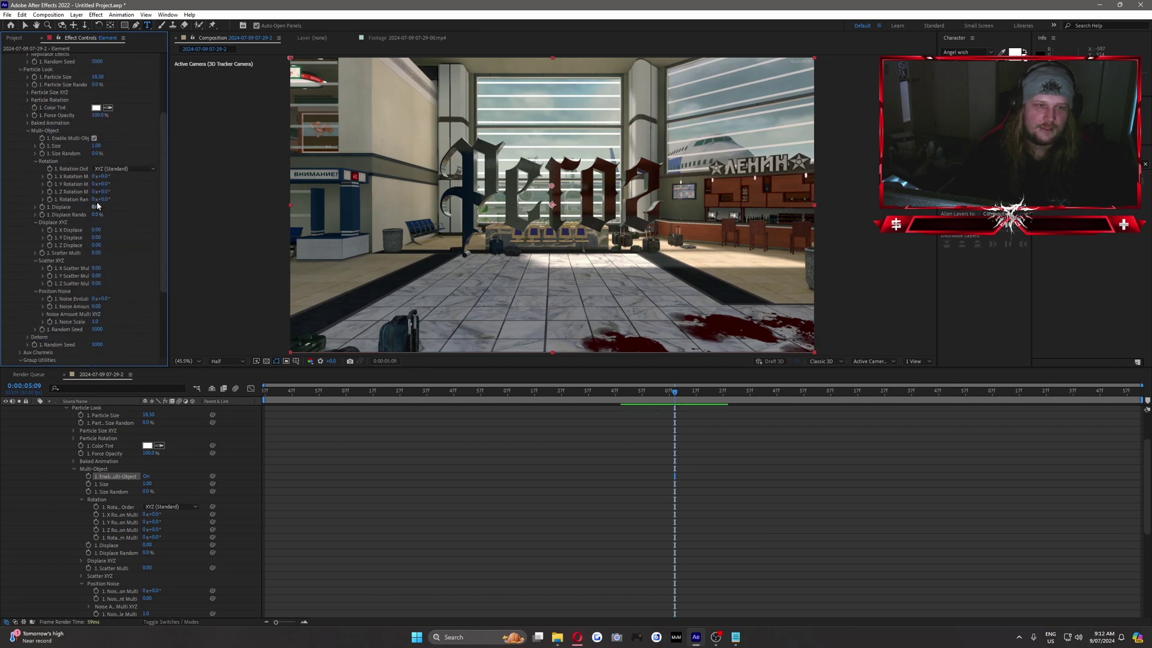
pyautogui.moveTo(106, 201)
pyautogui.mouseDown()
pyautogui.moveTo(44, 209)
pyautogui.moveTo(106, 200)
pyautogui.mouseUp()
pyautogui.click(106, 199)
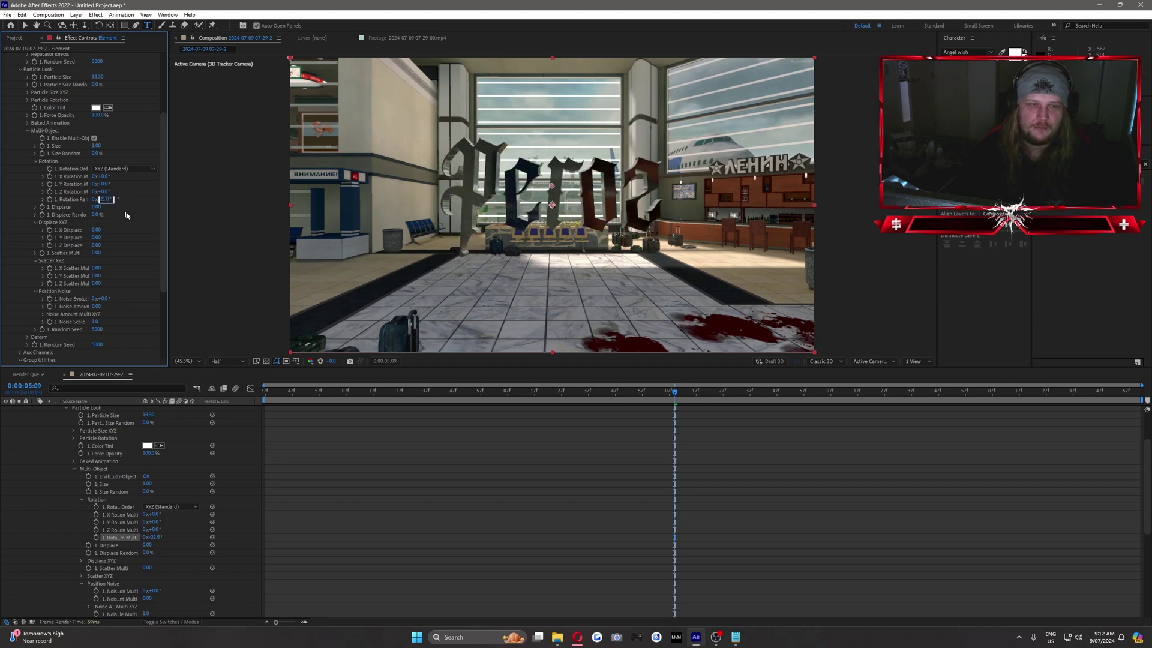
pyautogui.write('0')
pyautogui.press('Return')
pyautogui.click(502, 391)
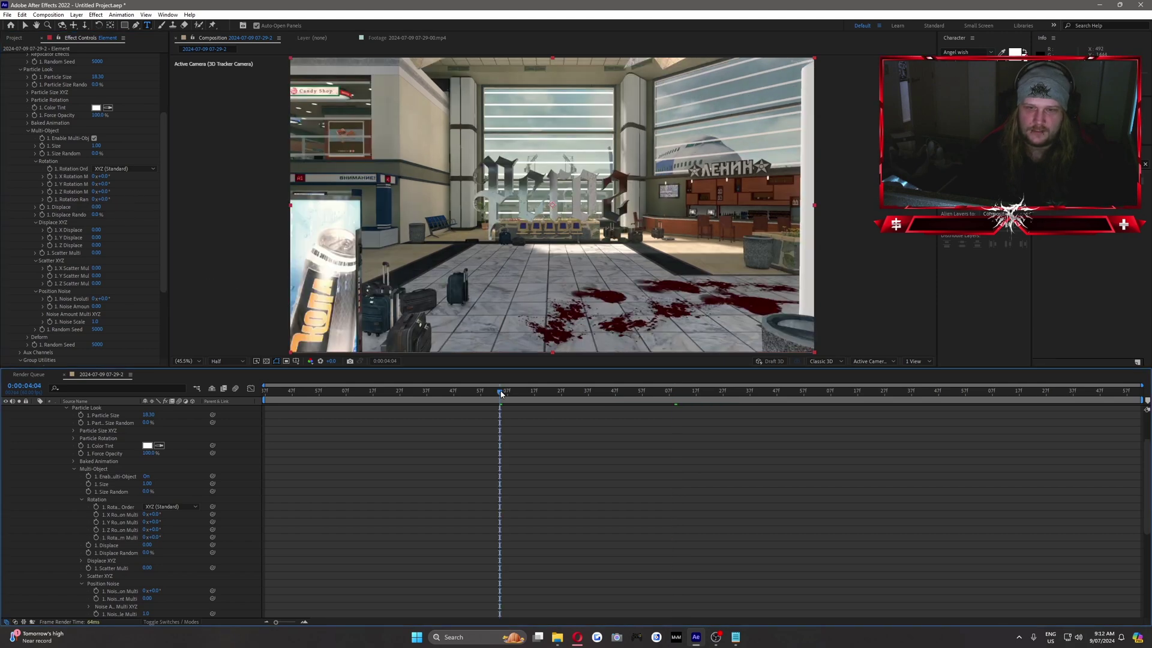
# At 0:00:05:07, keyframe Rotation Random and Displace as the letters' settled pose
pyautogui.click(453, 392)
pyautogui.moveTo(431, 398); pyautogui.dragTo(672, 404)
pyautogui.click(49, 199)
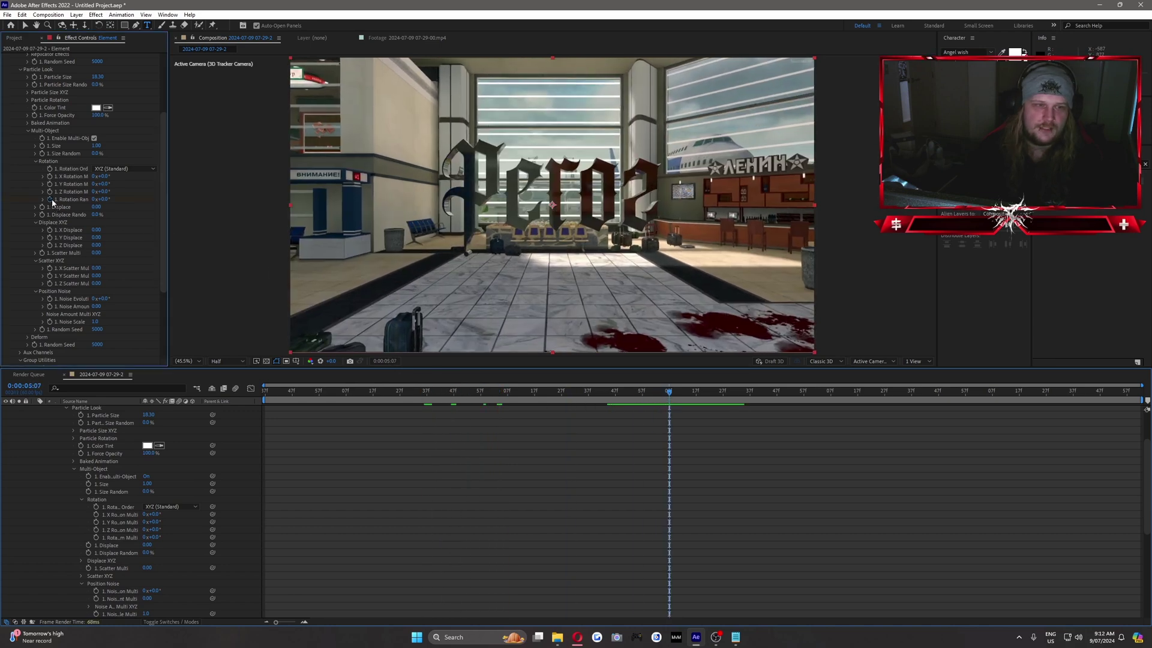
pyautogui.click(42, 207)
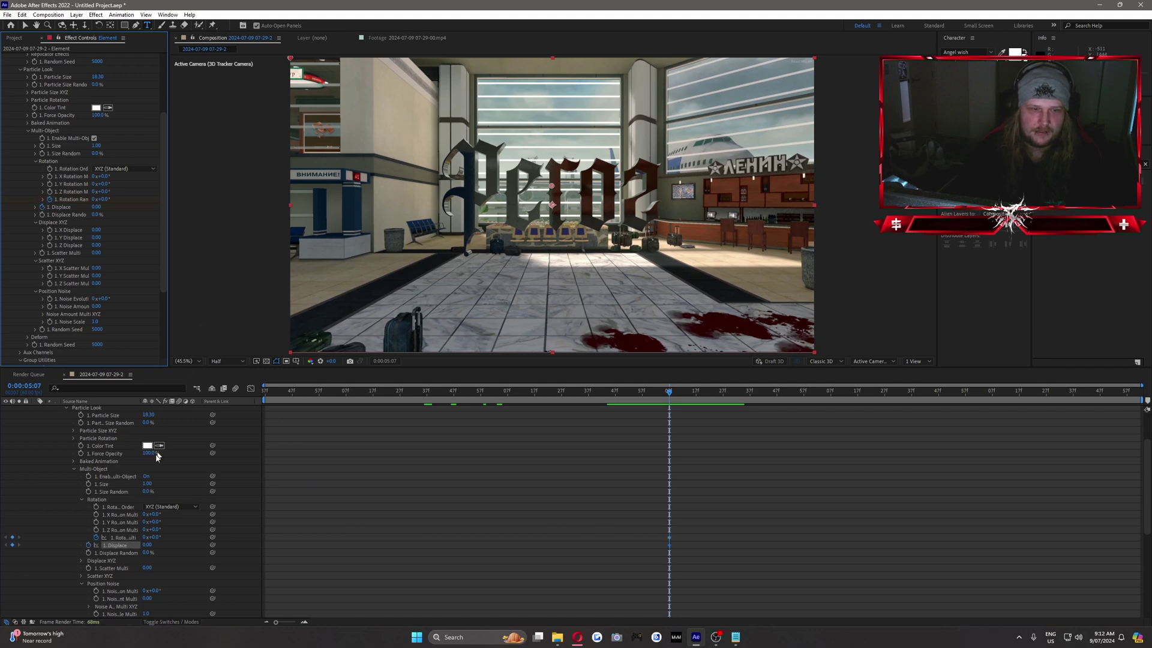
pyautogui.scroll(3, 107, 472)
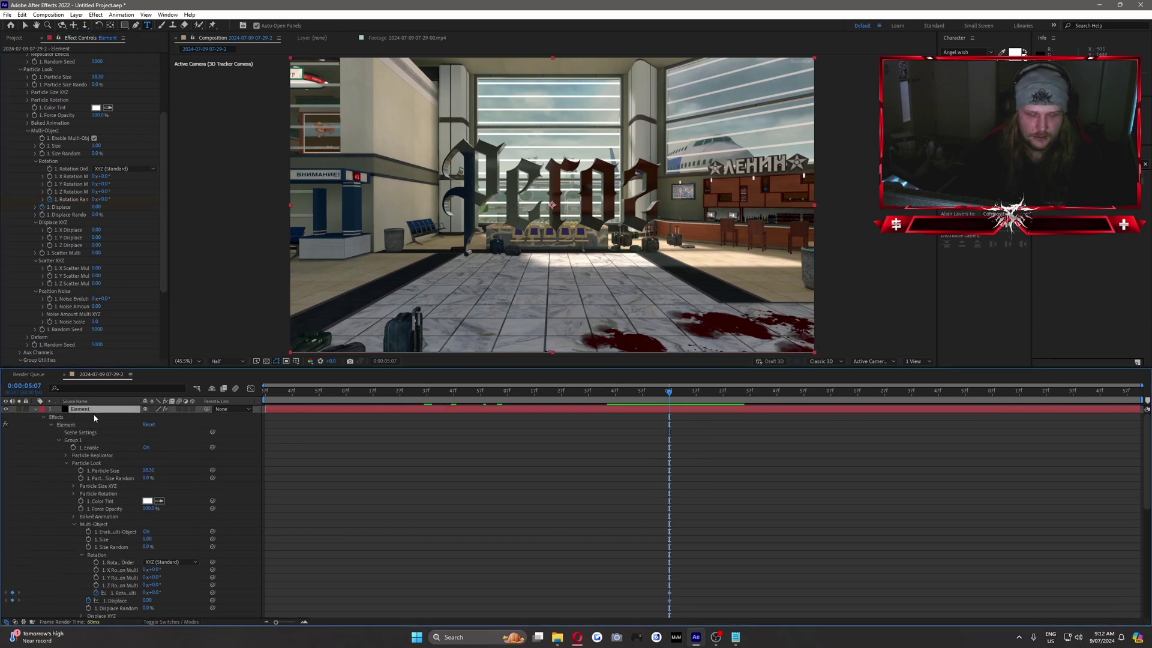
pyautogui.press('u')
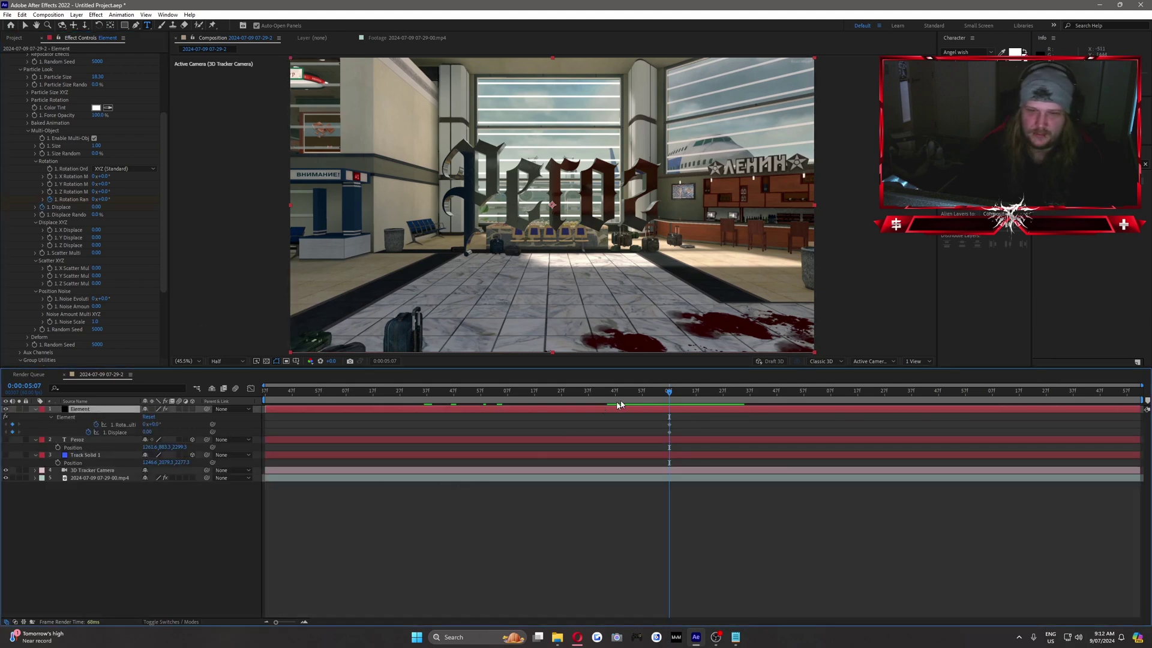
# At 0:00:04:05, increase Rotation Random so the letters start scattered, then preview them assembling
pyautogui.moveTo(625, 395); pyautogui.dragTo(503, 392)
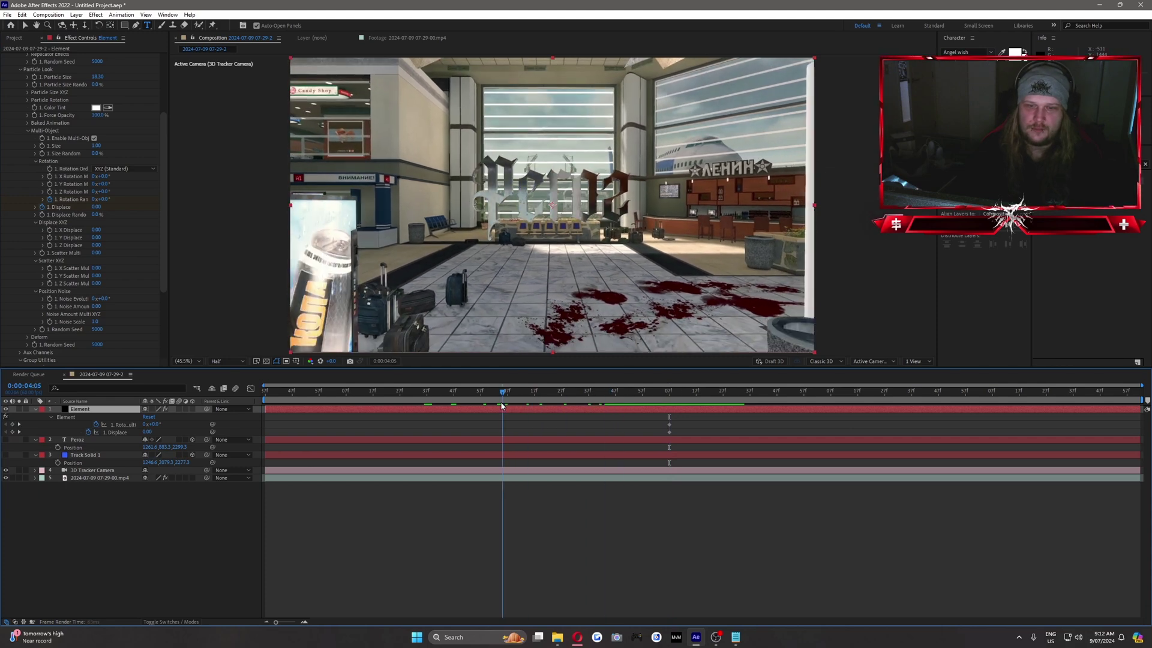
pyautogui.moveTo(101, 200)
pyautogui.mouseDown()
pyautogui.moveTo(125, 200)
pyautogui.moveTo(97, 207)
pyautogui.moveTo(117, 210)
pyautogui.mouseUp()
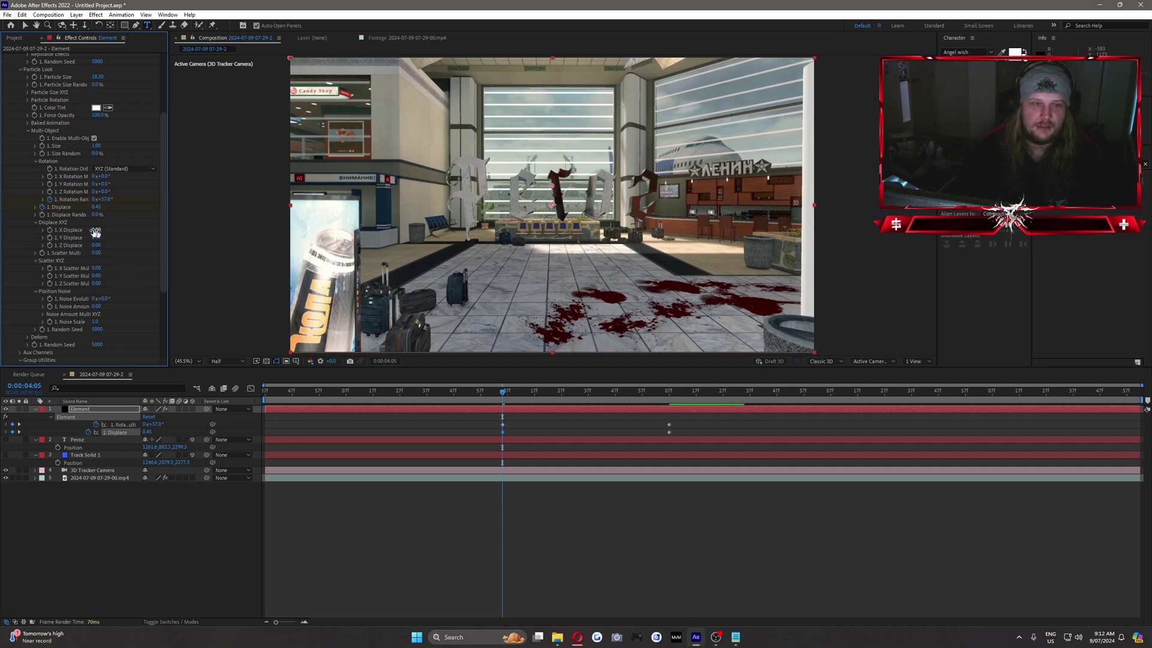
pyautogui.moveTo(99, 239); pyautogui.dragTo(115, 240)
pyautogui.hotkey('ctrl', 'z')
pyautogui.moveTo(506, 392)
pyautogui.mouseDown()
pyautogui.moveTo(561, 392)
pyautogui.moveTo(470, 393)
pyautogui.moveTo(642, 395)
pyautogui.moveTo(502, 393)
pyautogui.mouseUp()
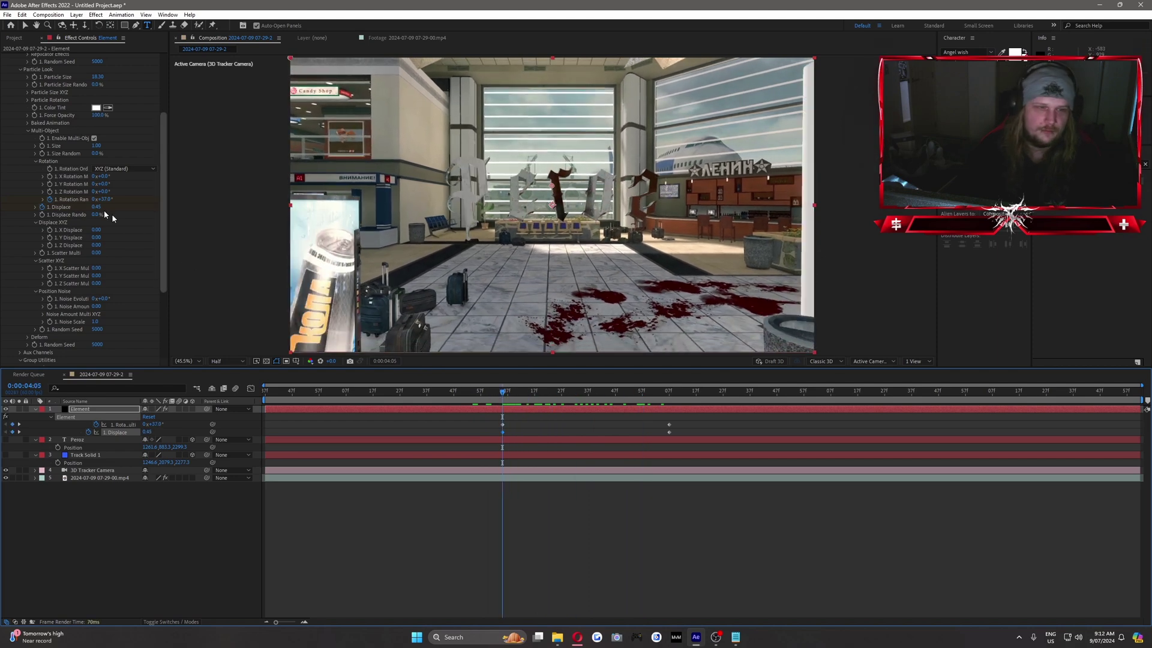